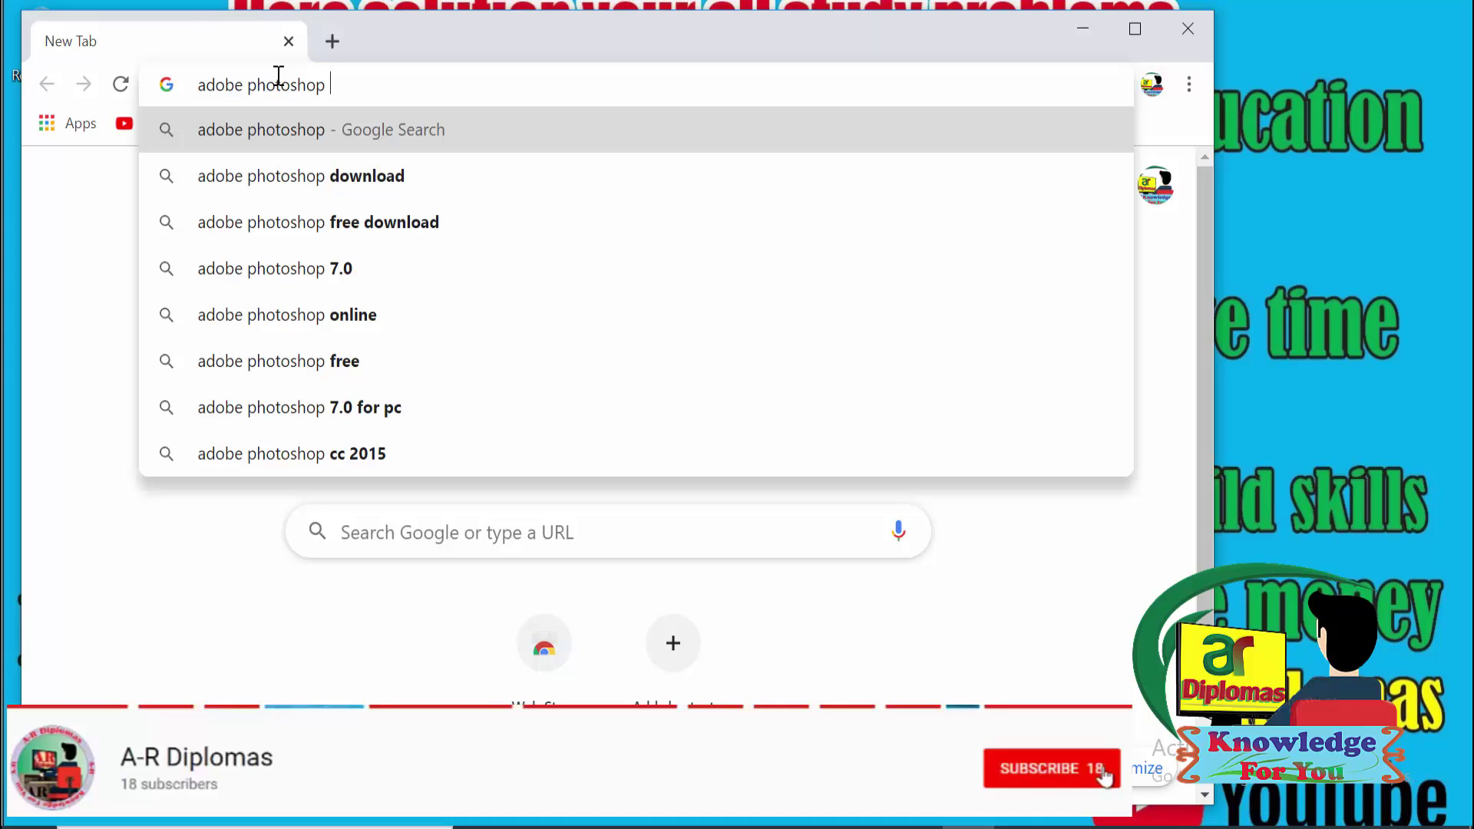
Step: Search the web for "adobe photoshop 7.0 free download"
{"action": "type", "text": "7.0 "}
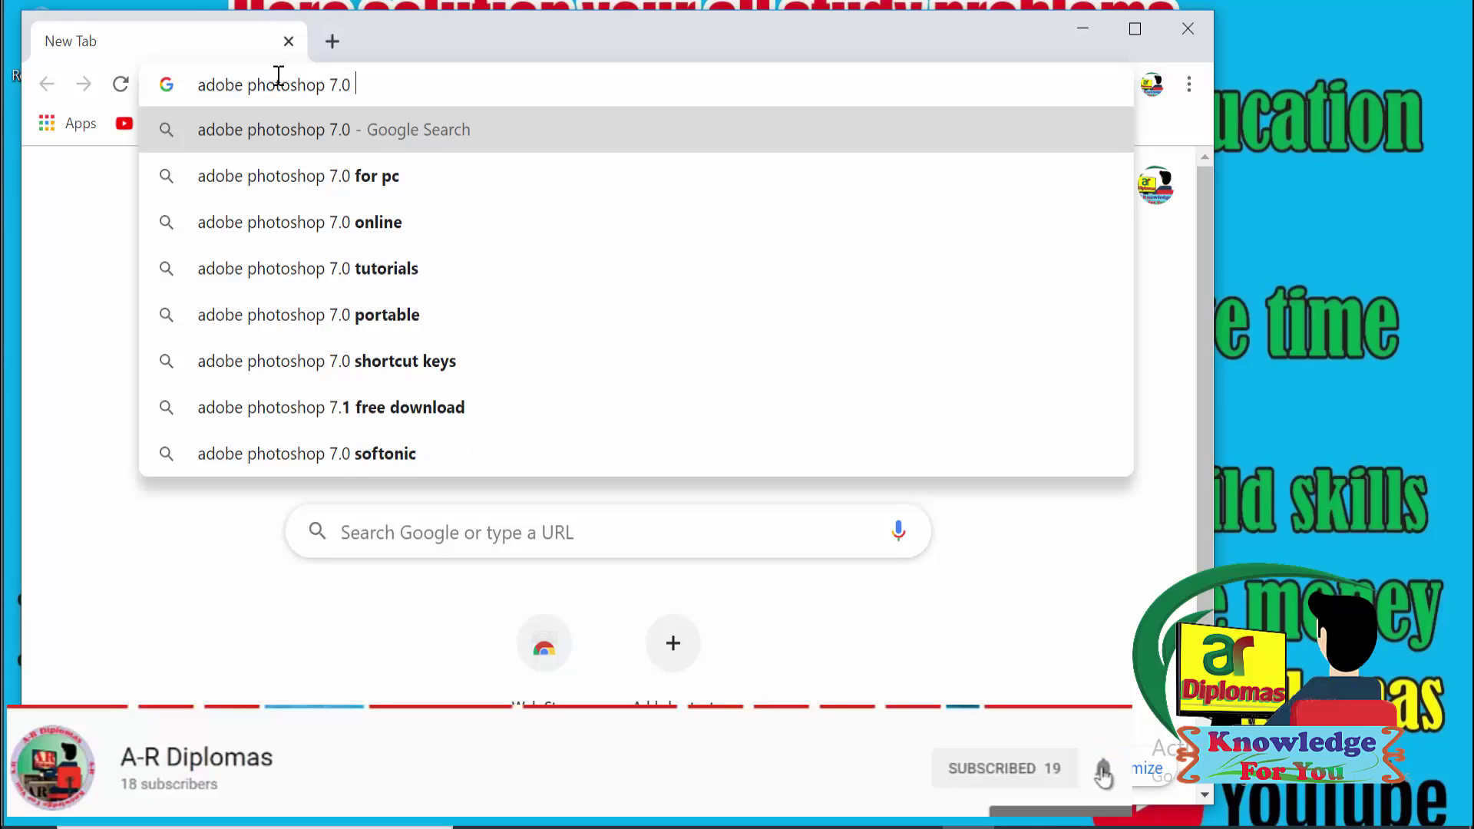
{"action": "type", "text": "free dow"}
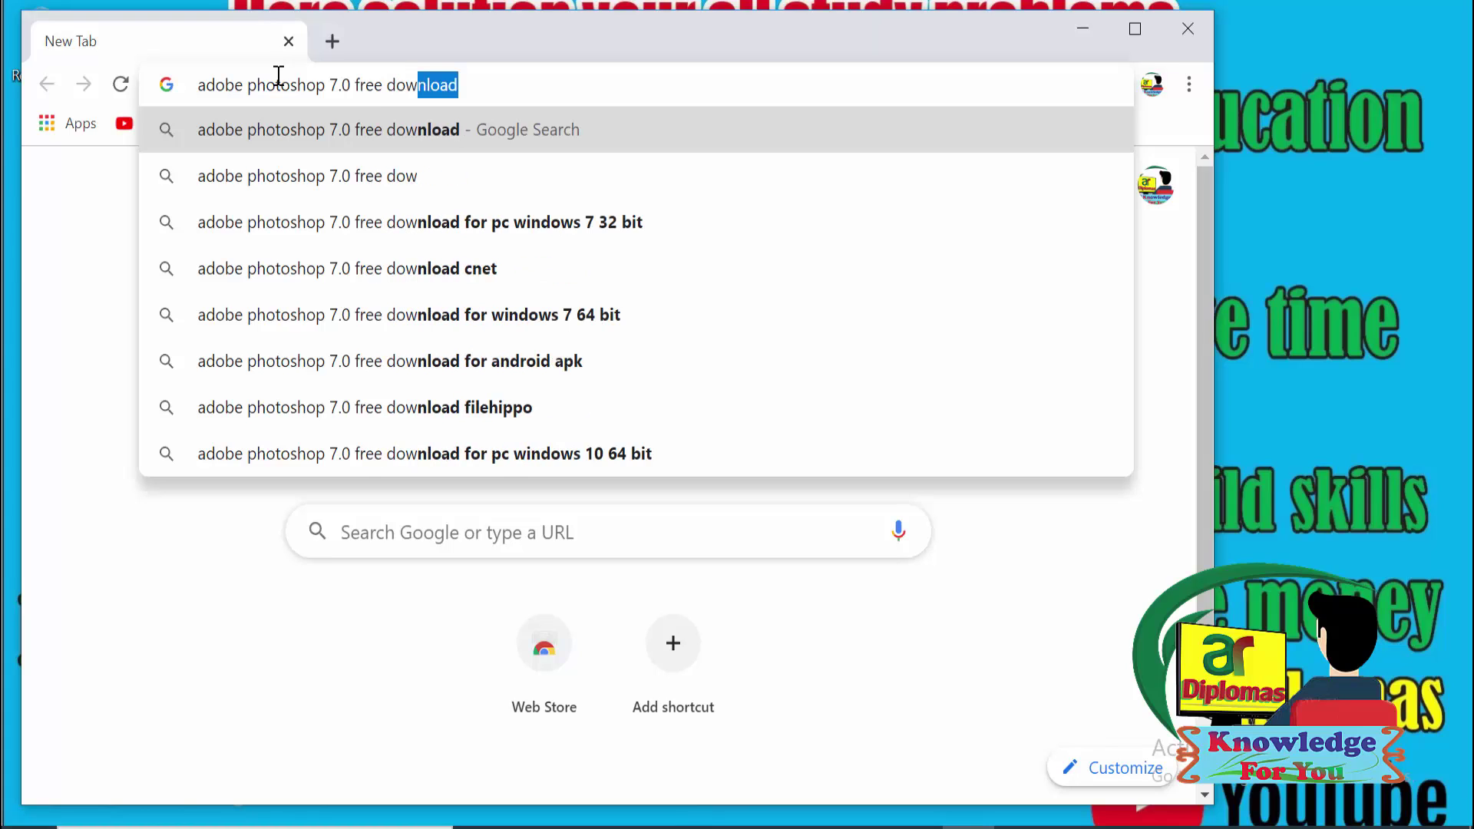
{"action": "type", "text": "nload"}
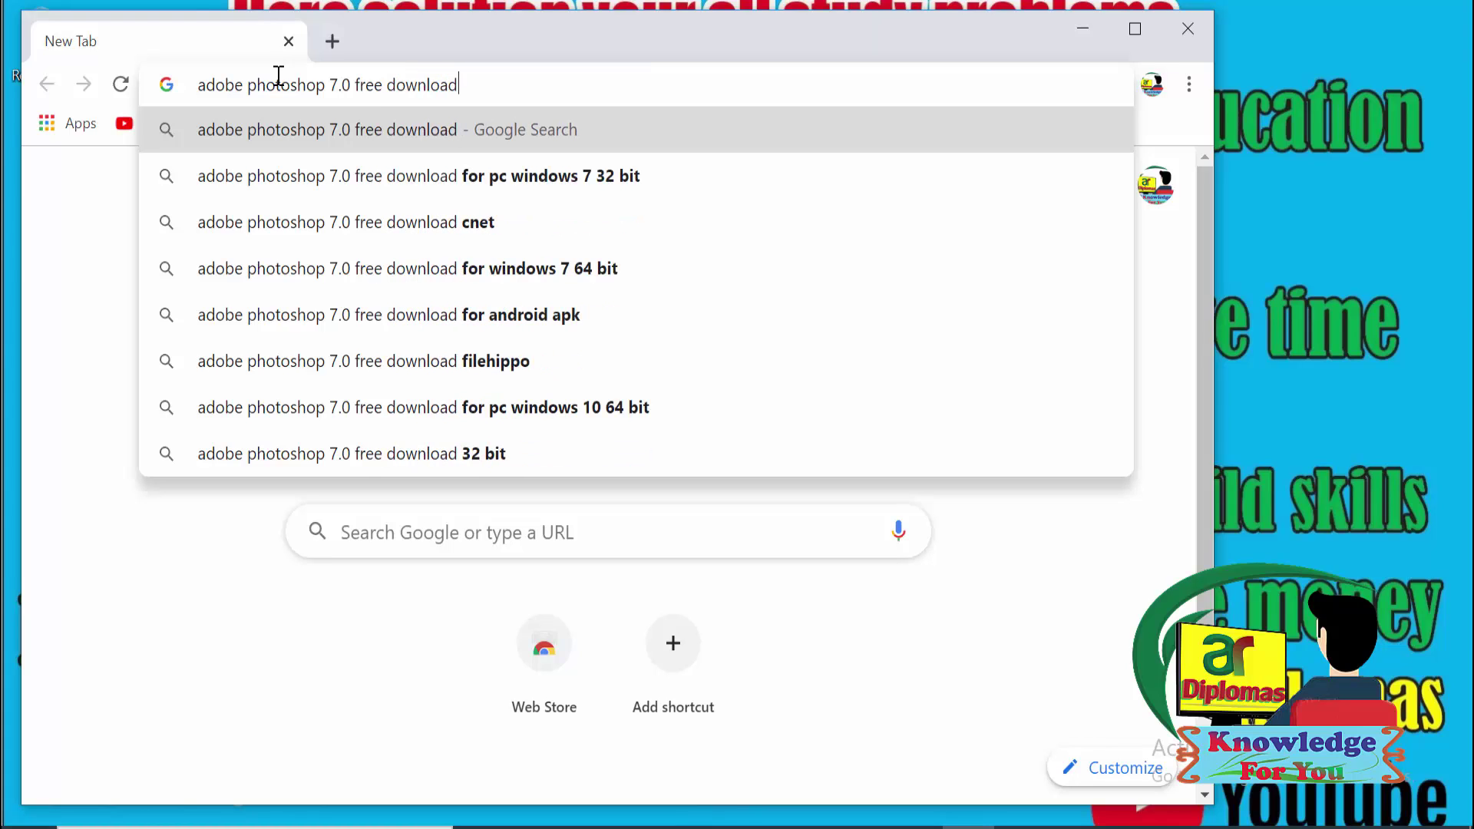
{"action": "key", "text": "Return"}
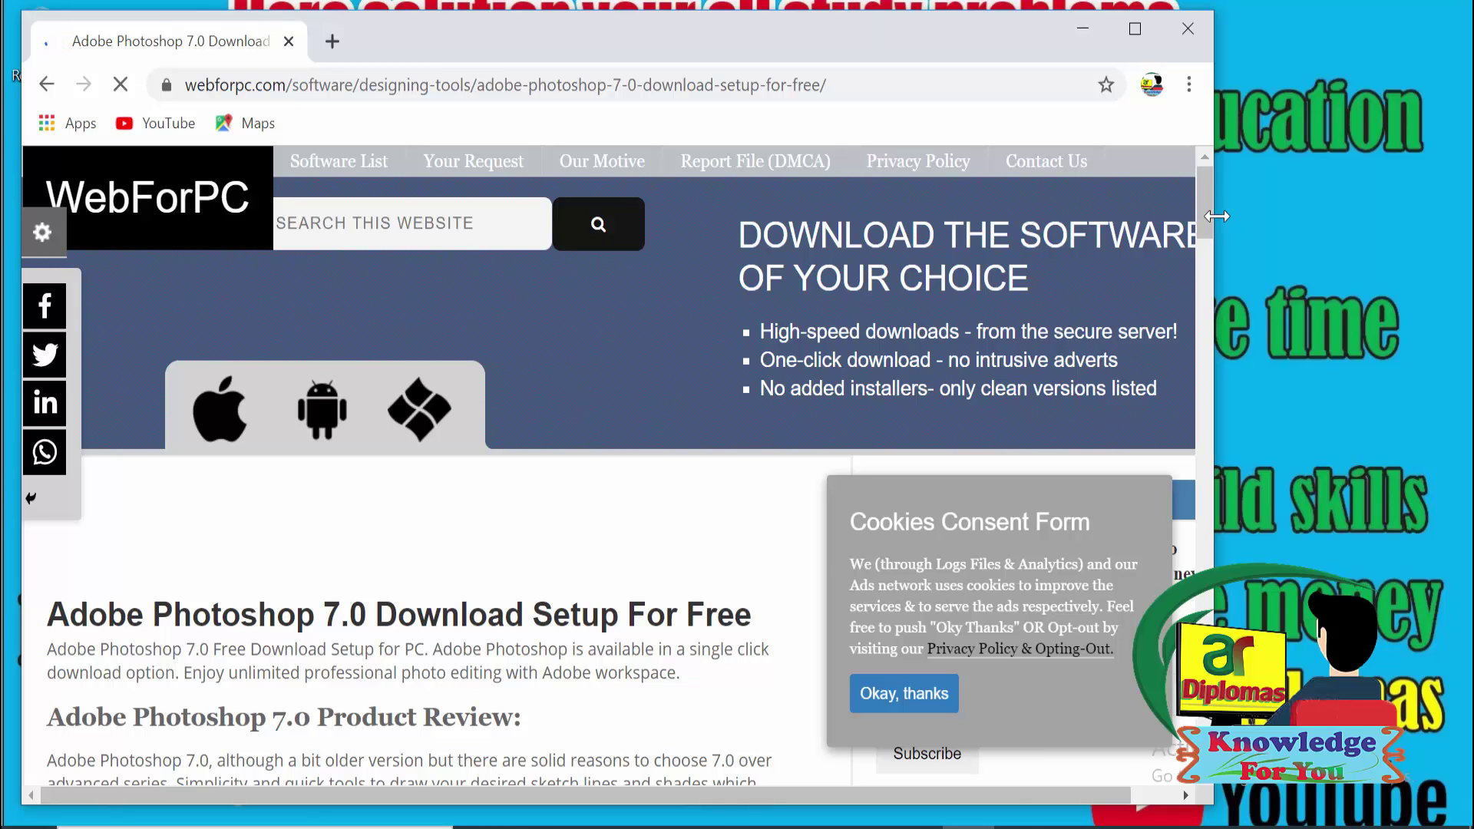
Step: Start downloading the Adobe Photoshop 7.0 setup from the WebForPC page
{"action": "left_click", "coordinate": [1131, 25]}
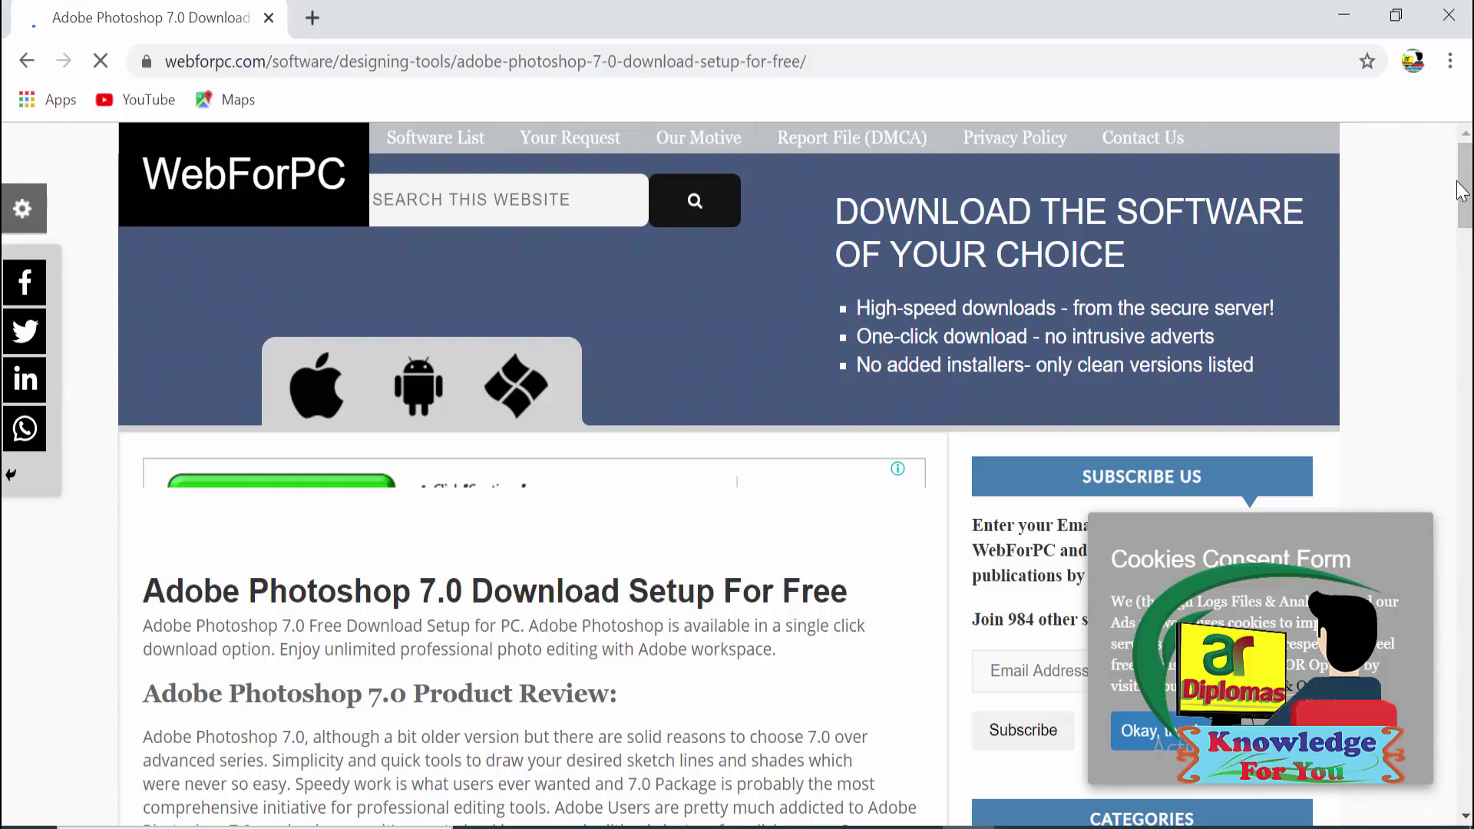
{"action": "left_click_drag", "start_coordinate": [1461, 190], "coordinate": [1463, 670]}
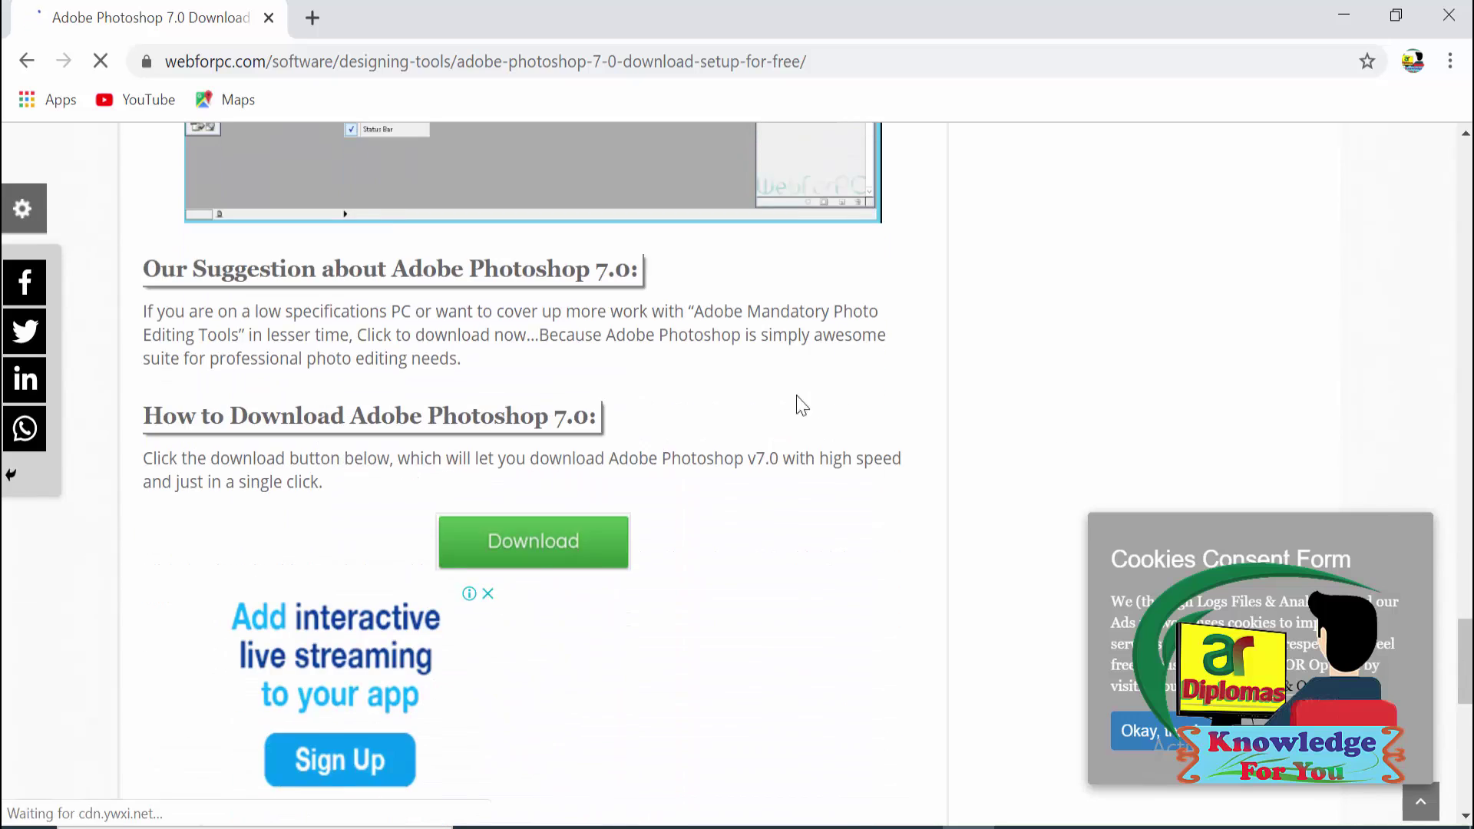
{"action": "left_click", "coordinate": [536, 560]}
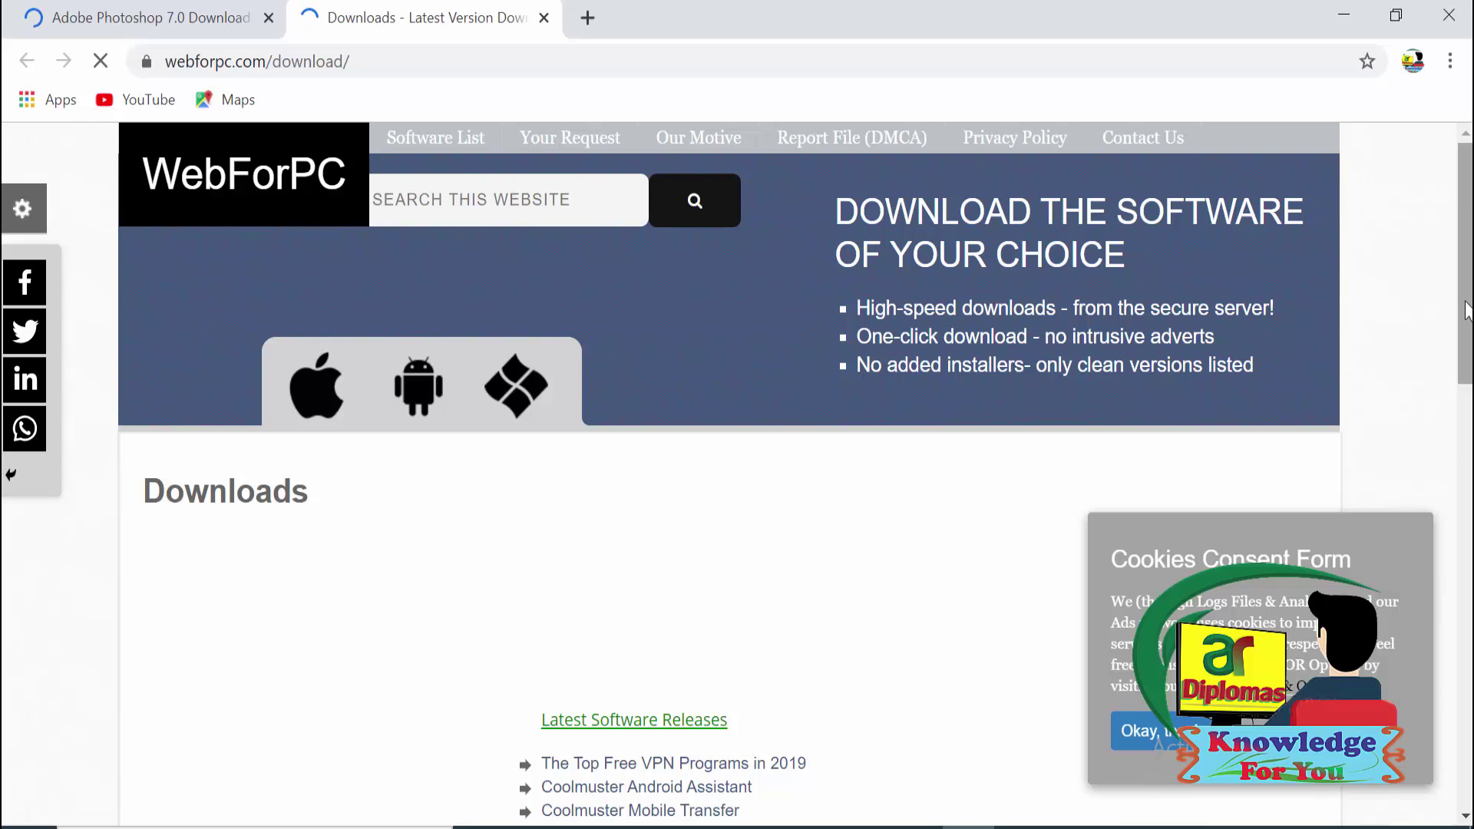
{"action": "left_click_drag", "start_coordinate": [1466, 311], "coordinate": [1439, 485]}
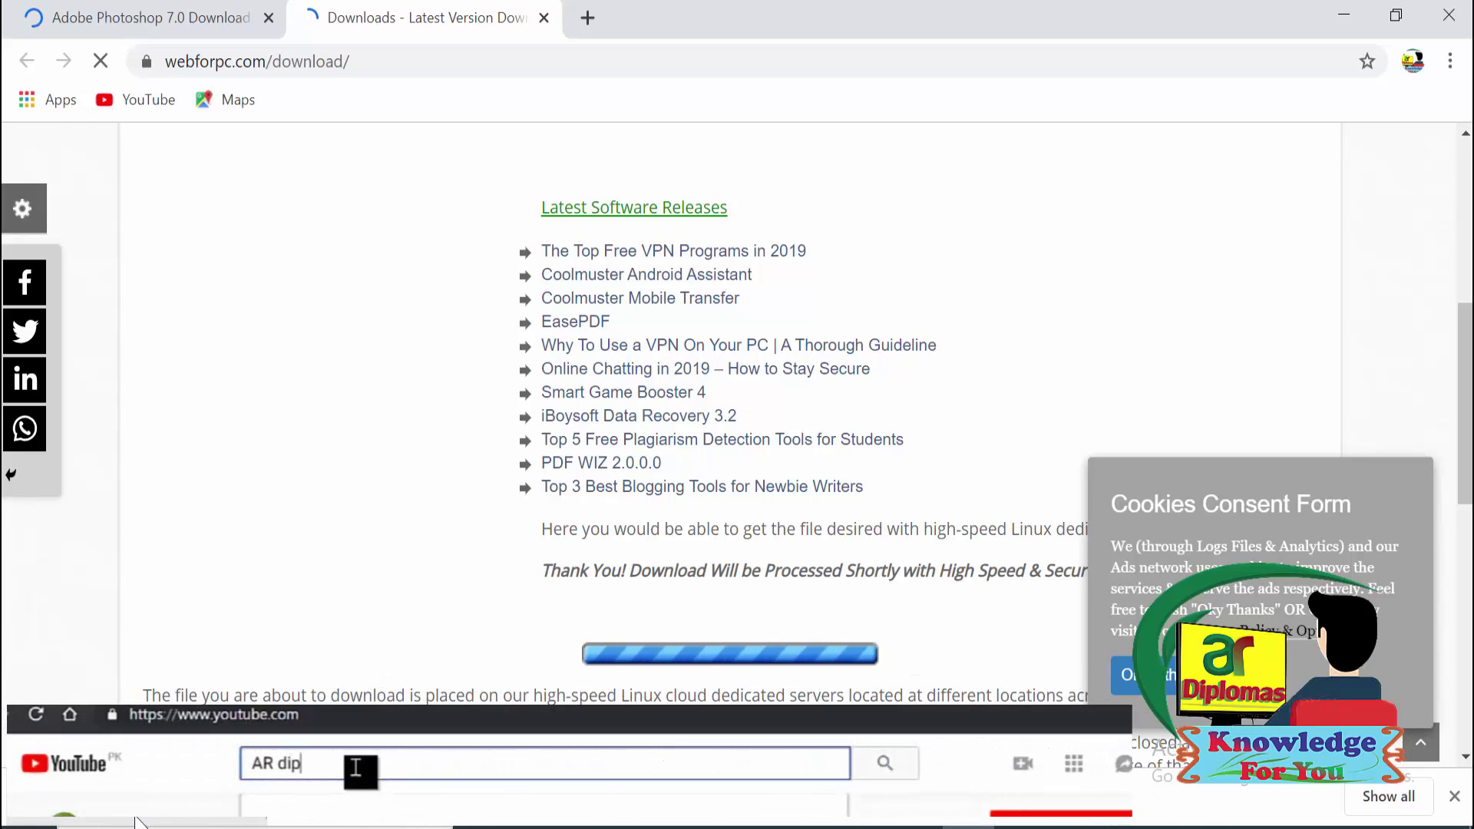
{"action": "right_click", "coordinate": [140, 818]}
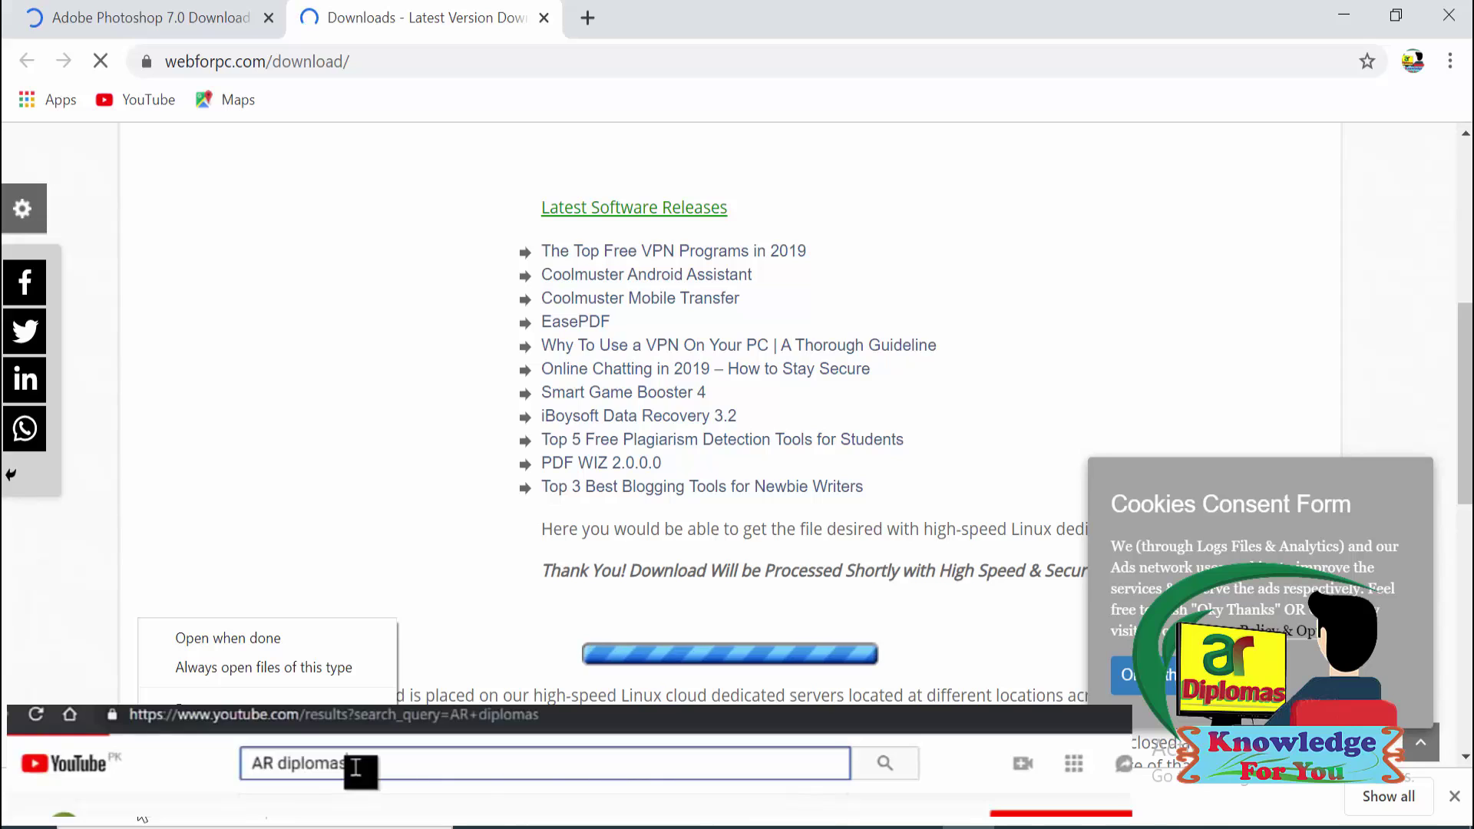
{"action": "left_click", "coordinate": [358, 642]}
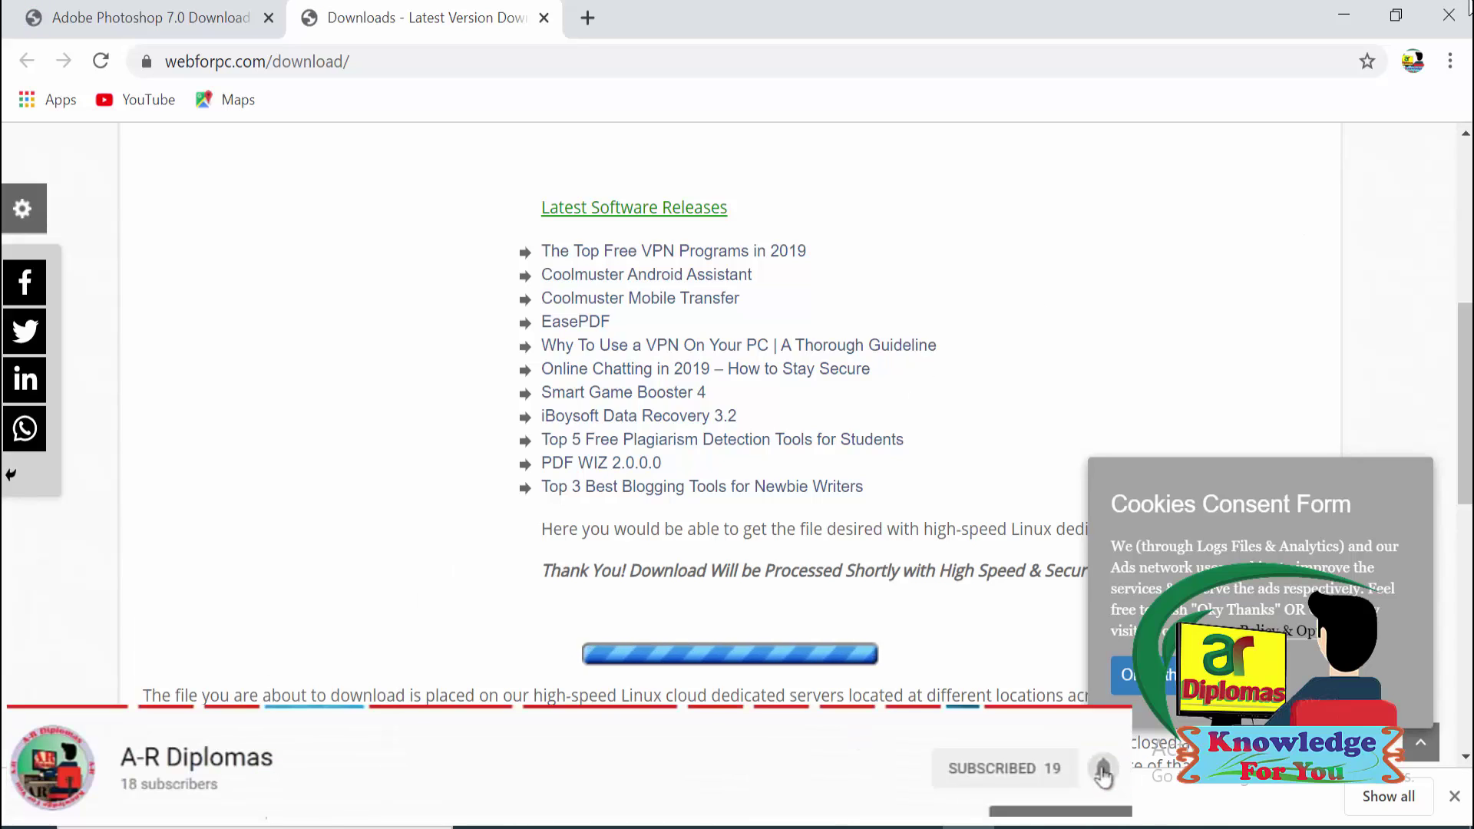
Step: Switch to File Explorer and open the Adobe Photoshop 7.0 folder inside Downloads > Photoshop 7.0 in a maximized window
{"action": "left_click", "coordinate": [1343, 16]}
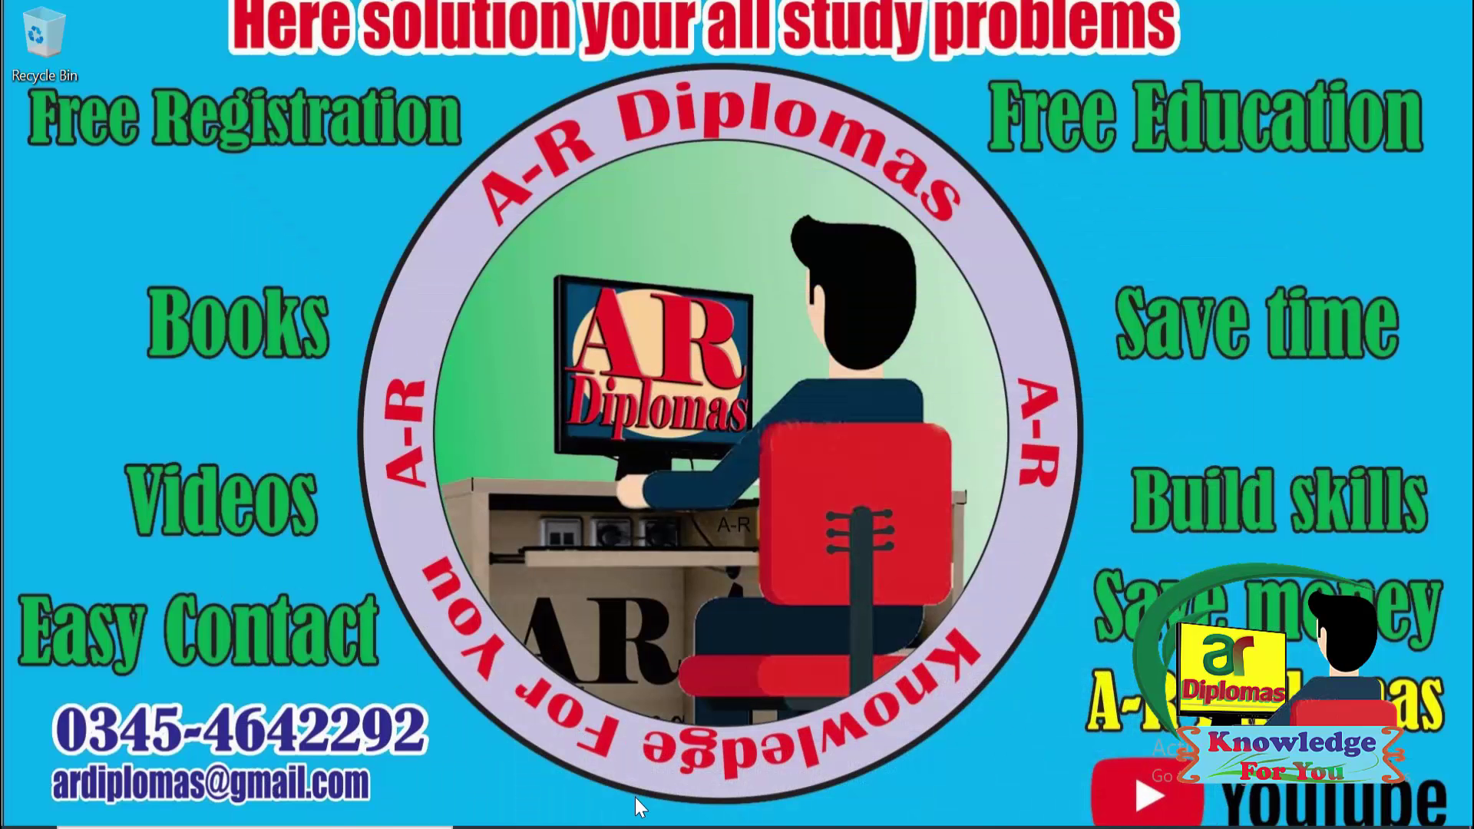
{"action": "key", "text": "super+e"}
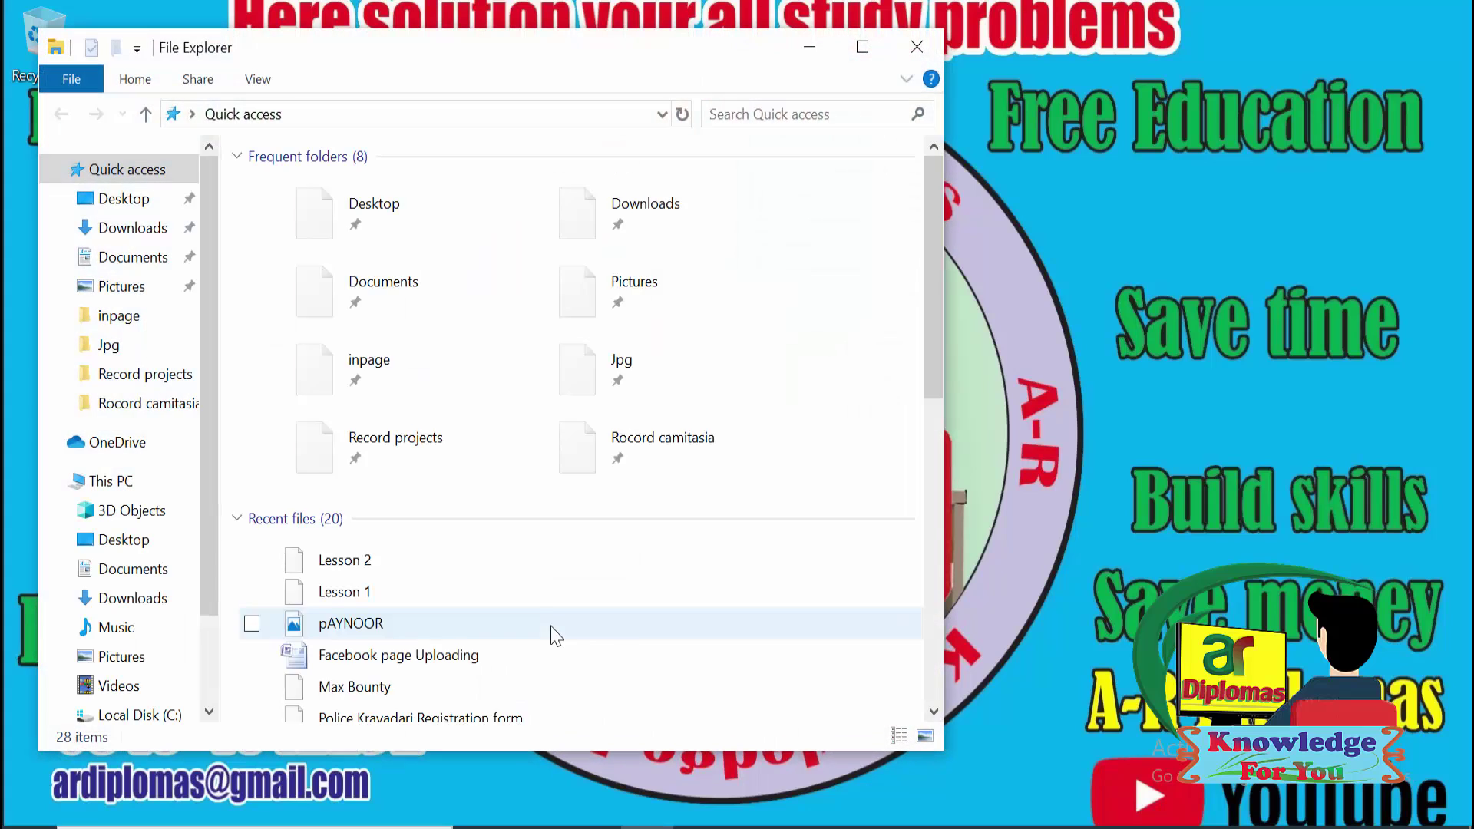
{"action": "left_click", "coordinate": [154, 228]}
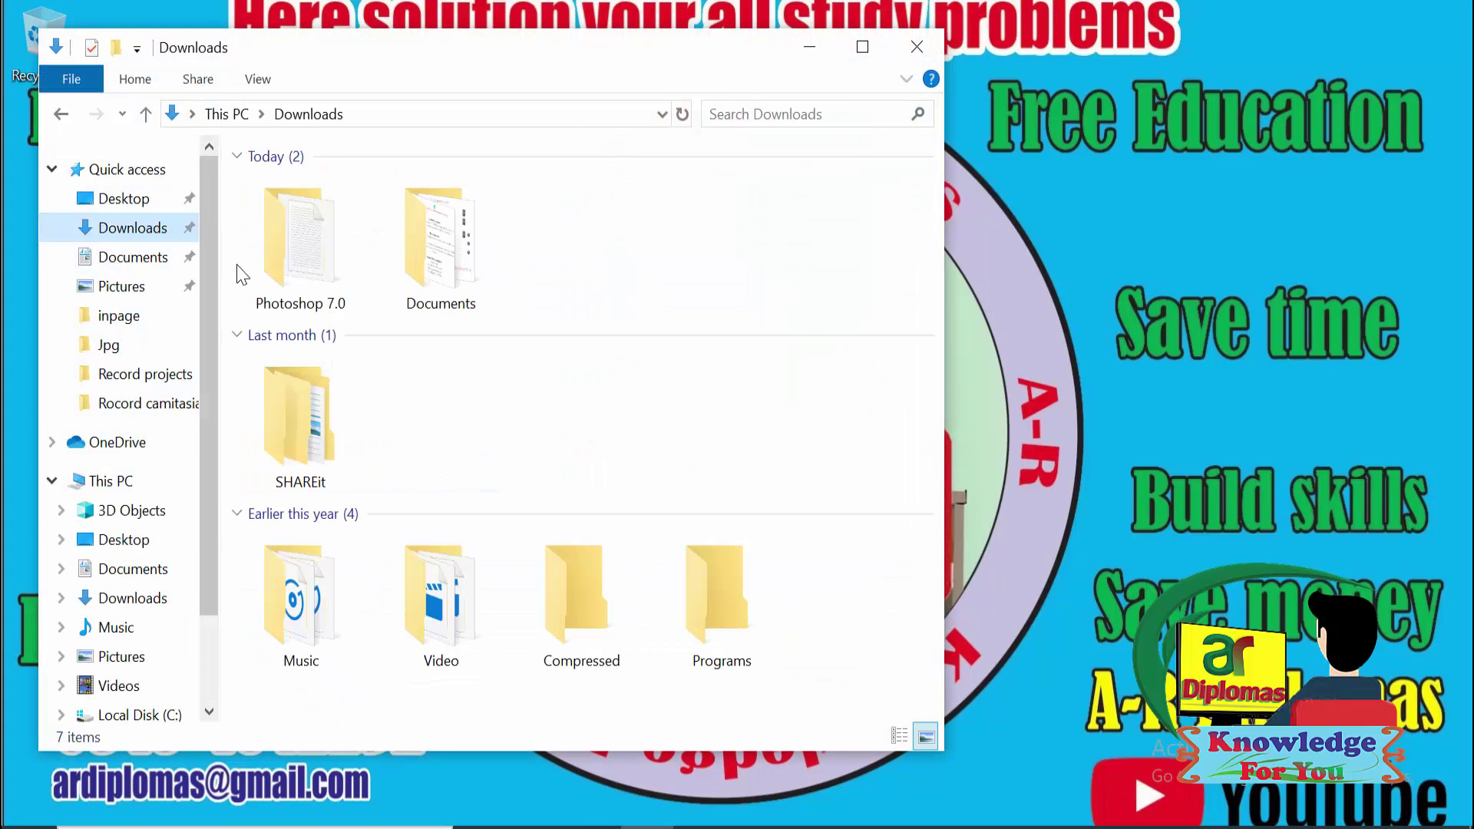
{"action": "double_click", "coordinate": [299, 261]}
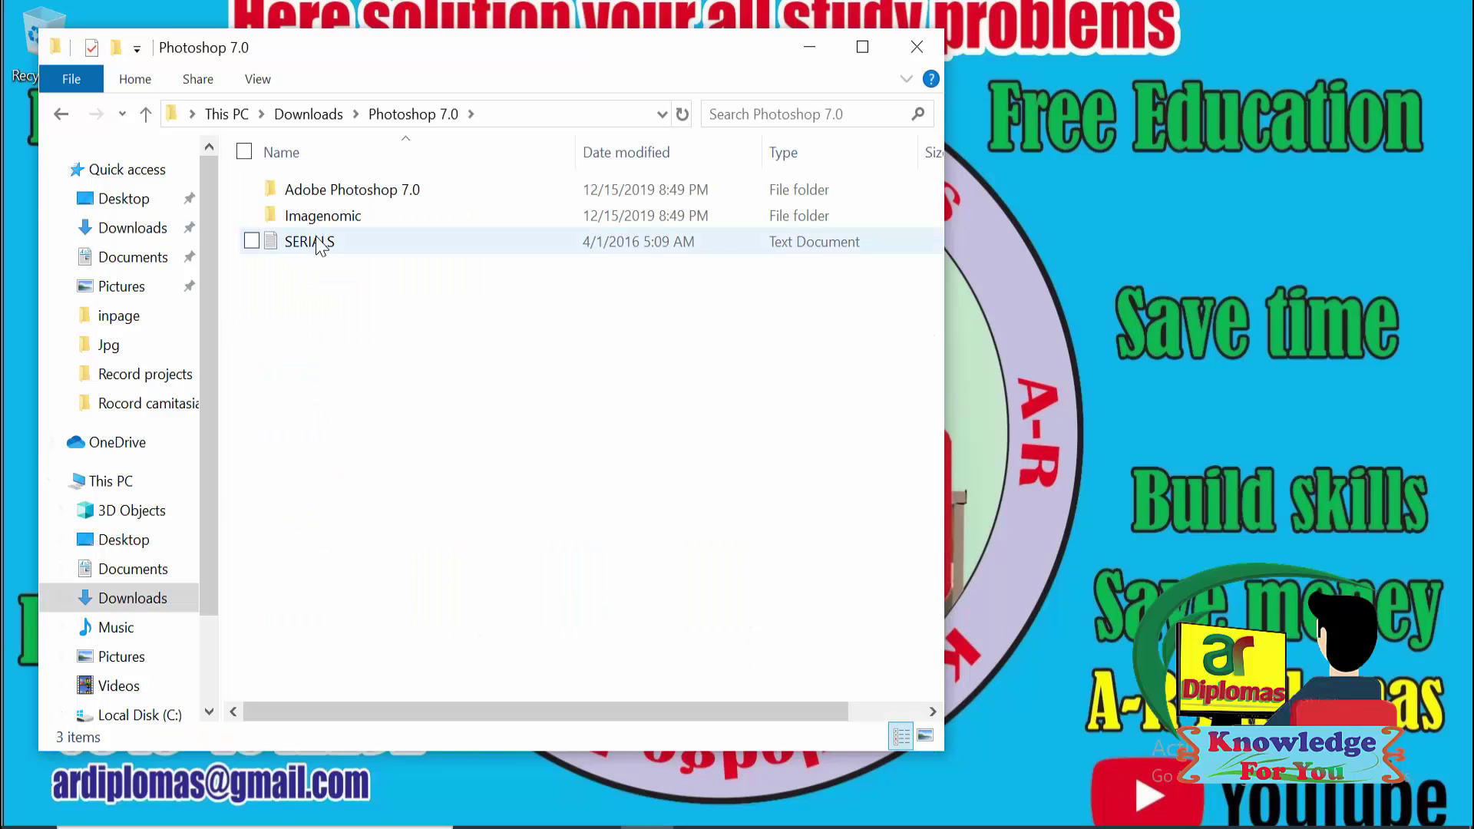
{"action": "left_click", "coordinate": [347, 198]}
{"action": "double_click", "coordinate": [348, 198]}
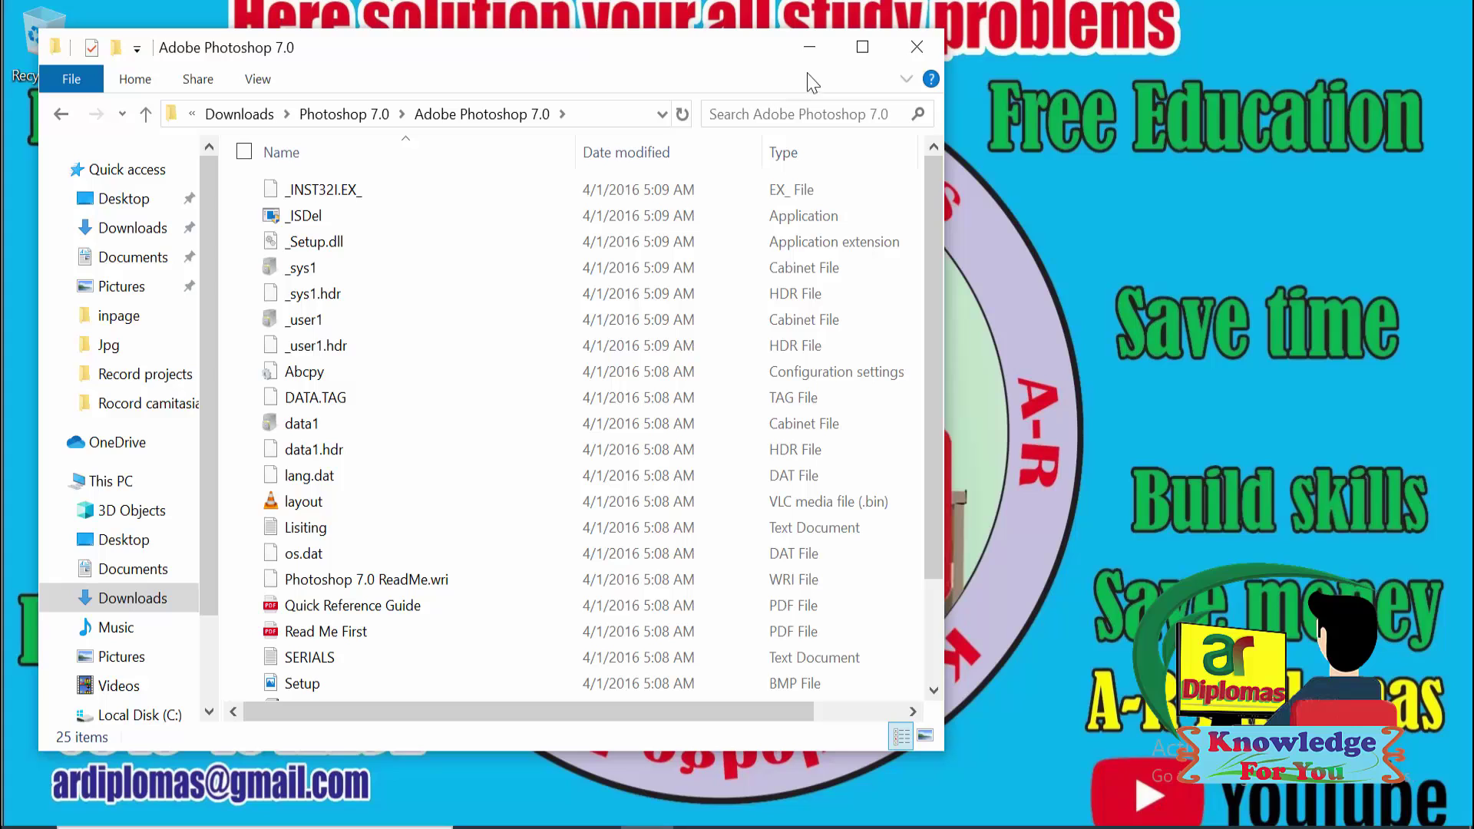
{"action": "left_click", "coordinate": [862, 47]}
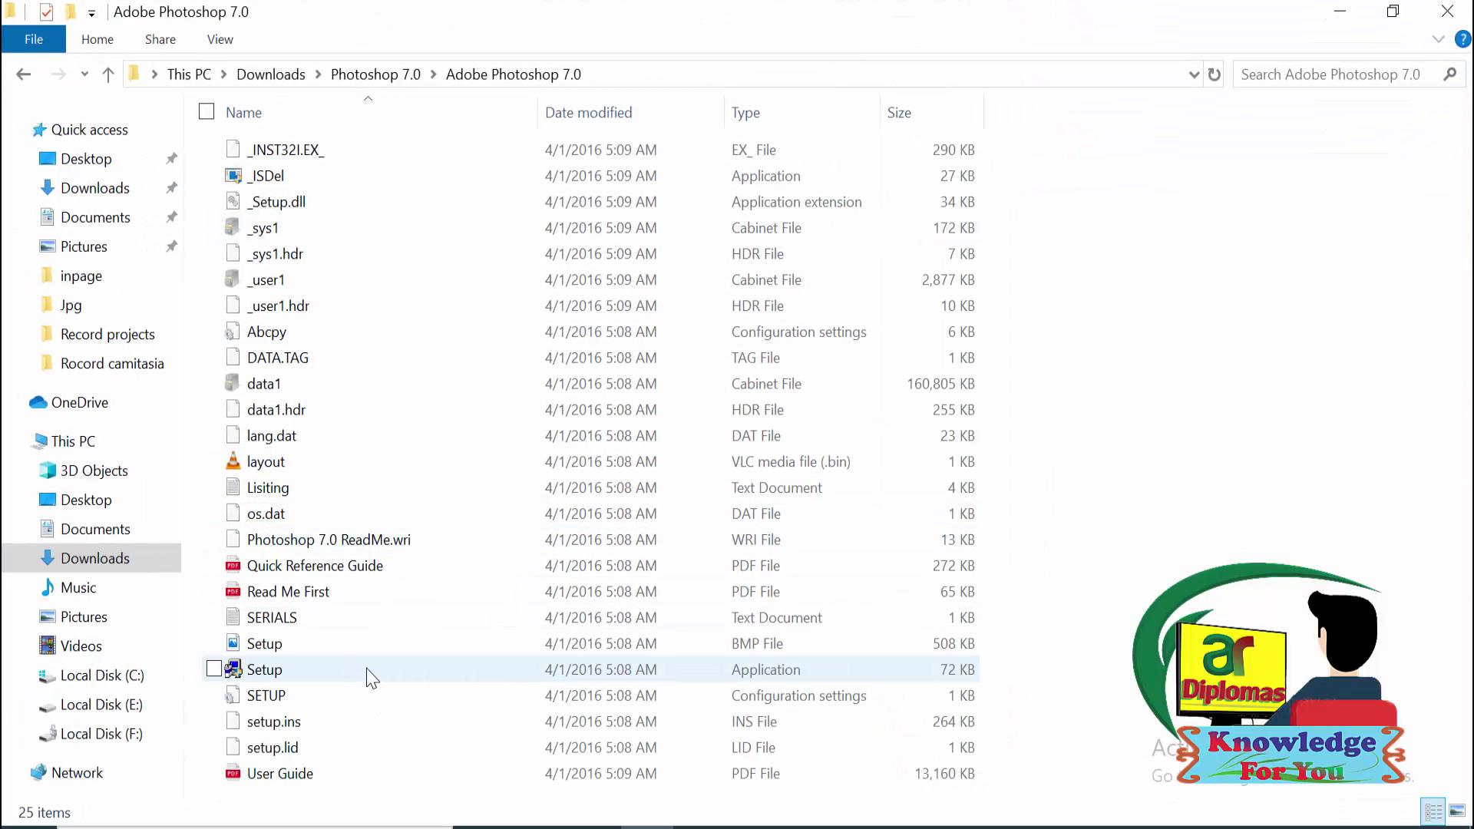
Step: Run the Setup application and accept the license agreement in US English
{"action": "double_click", "coordinate": [320, 668]}
{"action": "left_click", "coordinate": [320, 668]}
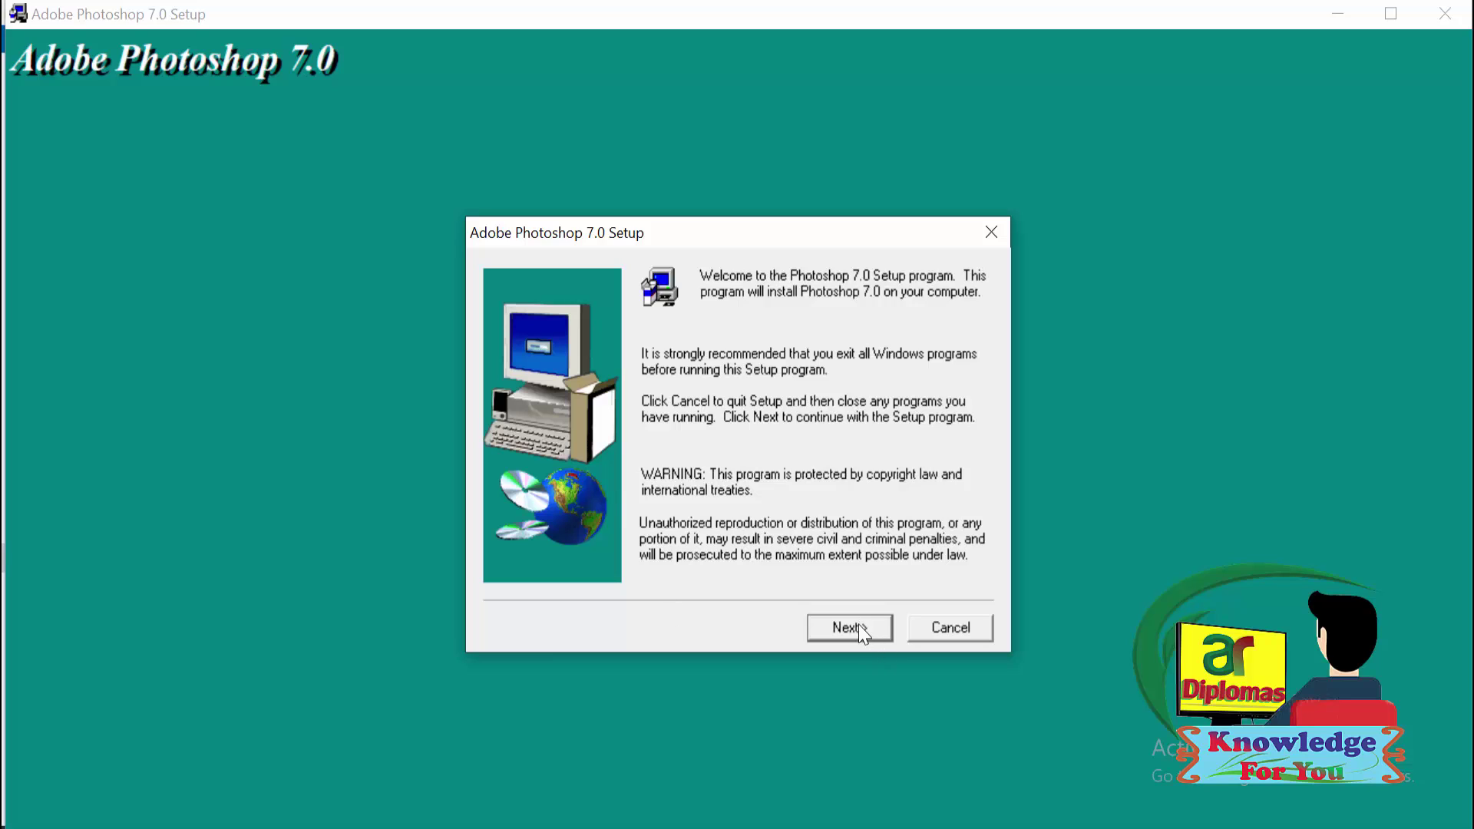
{"action": "left_click", "coordinate": [838, 626]}
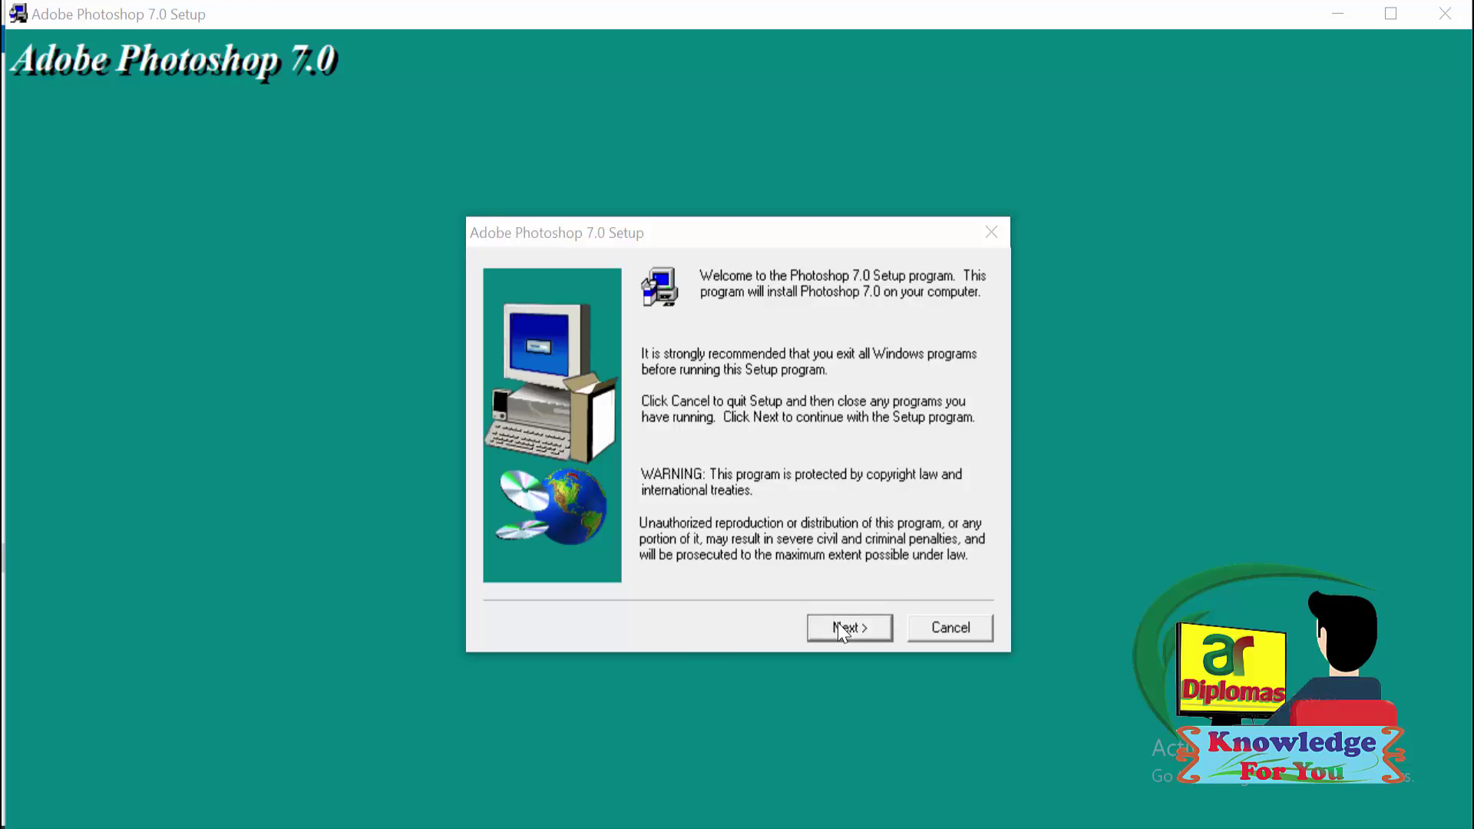
{"action": "left_click", "coordinate": [911, 510]}
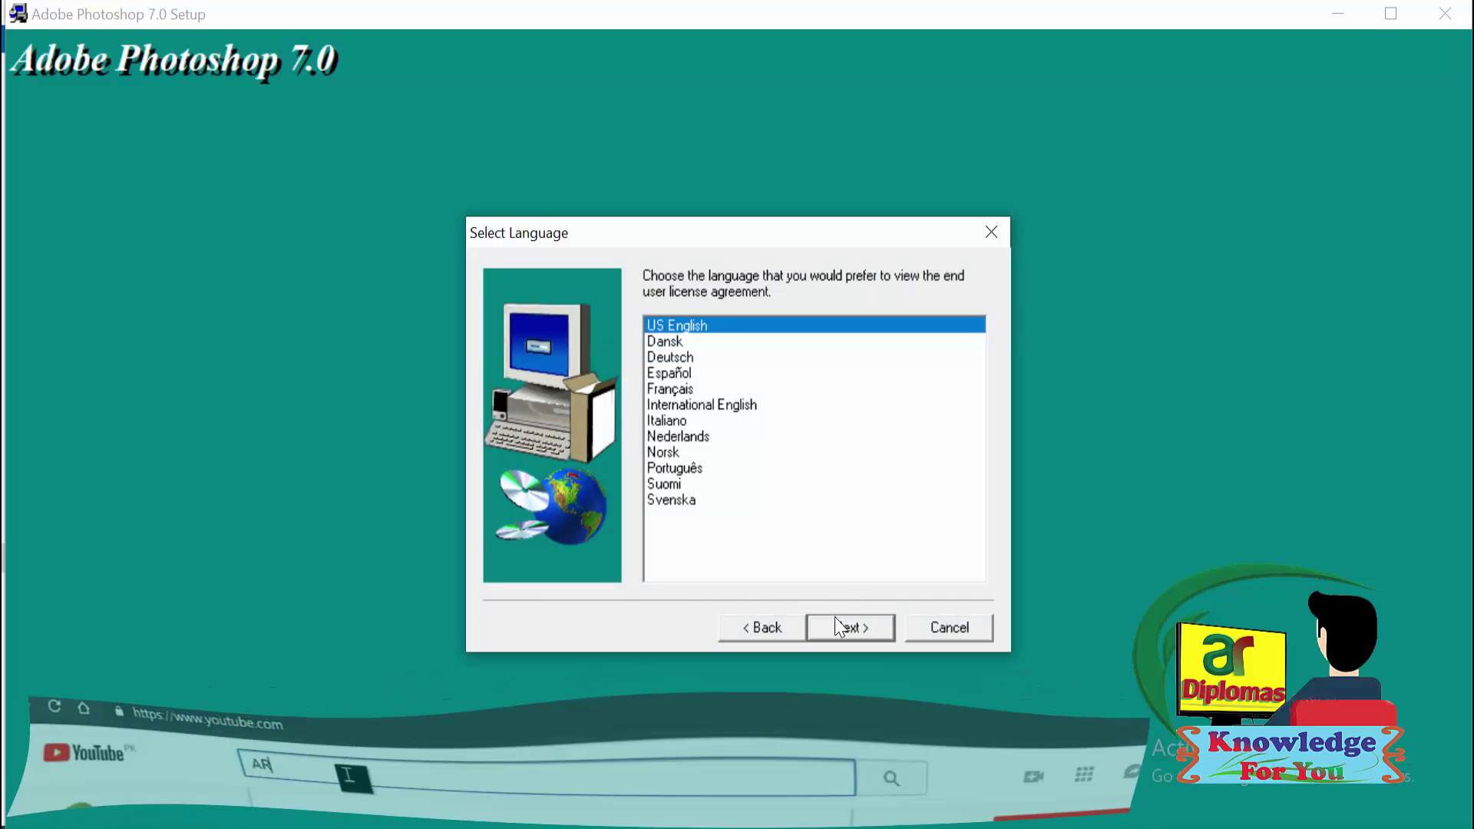
{"action": "left_click", "coordinate": [838, 643]}
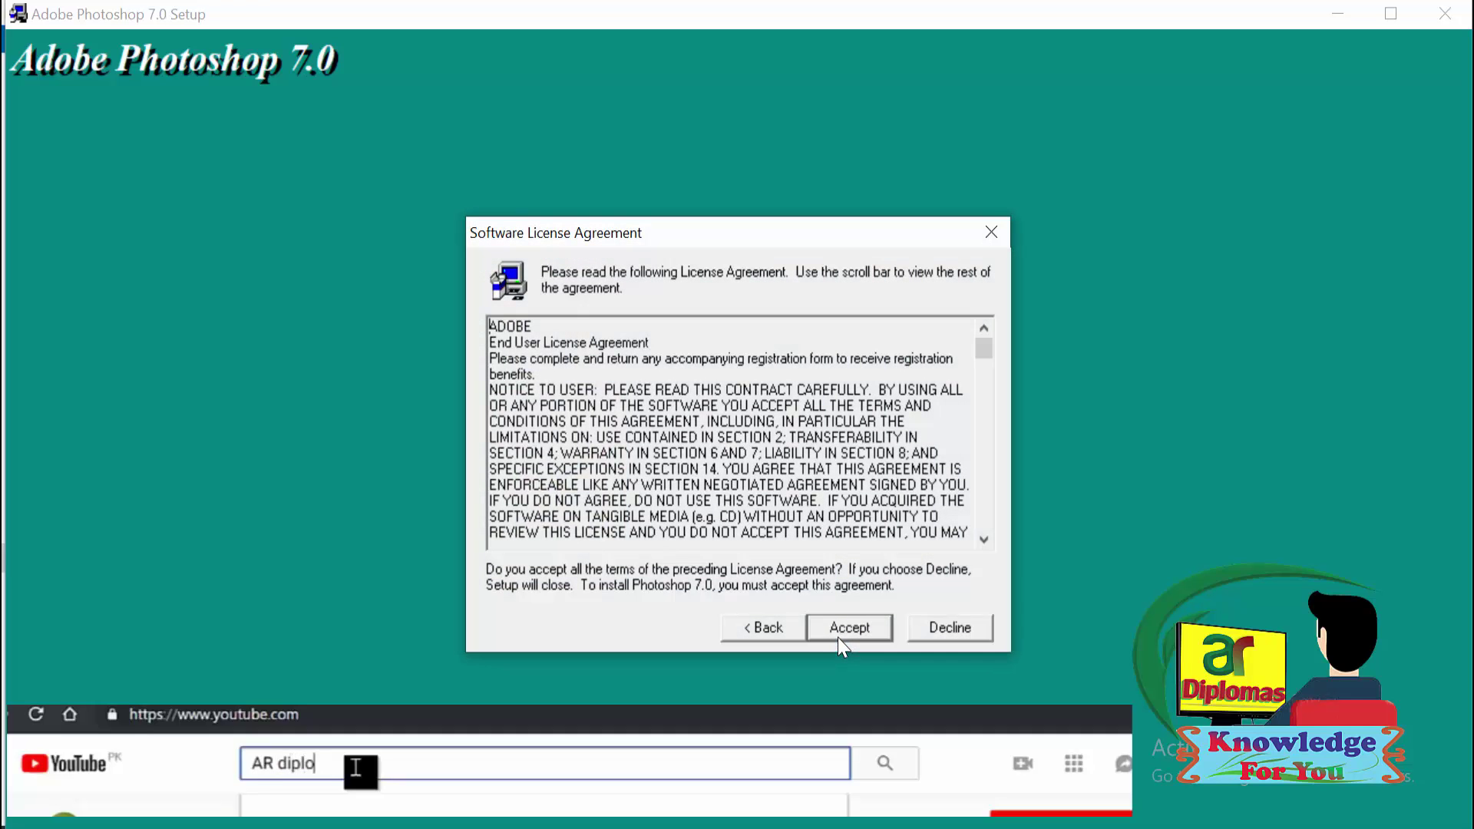
{"action": "left_click", "coordinate": [850, 624]}
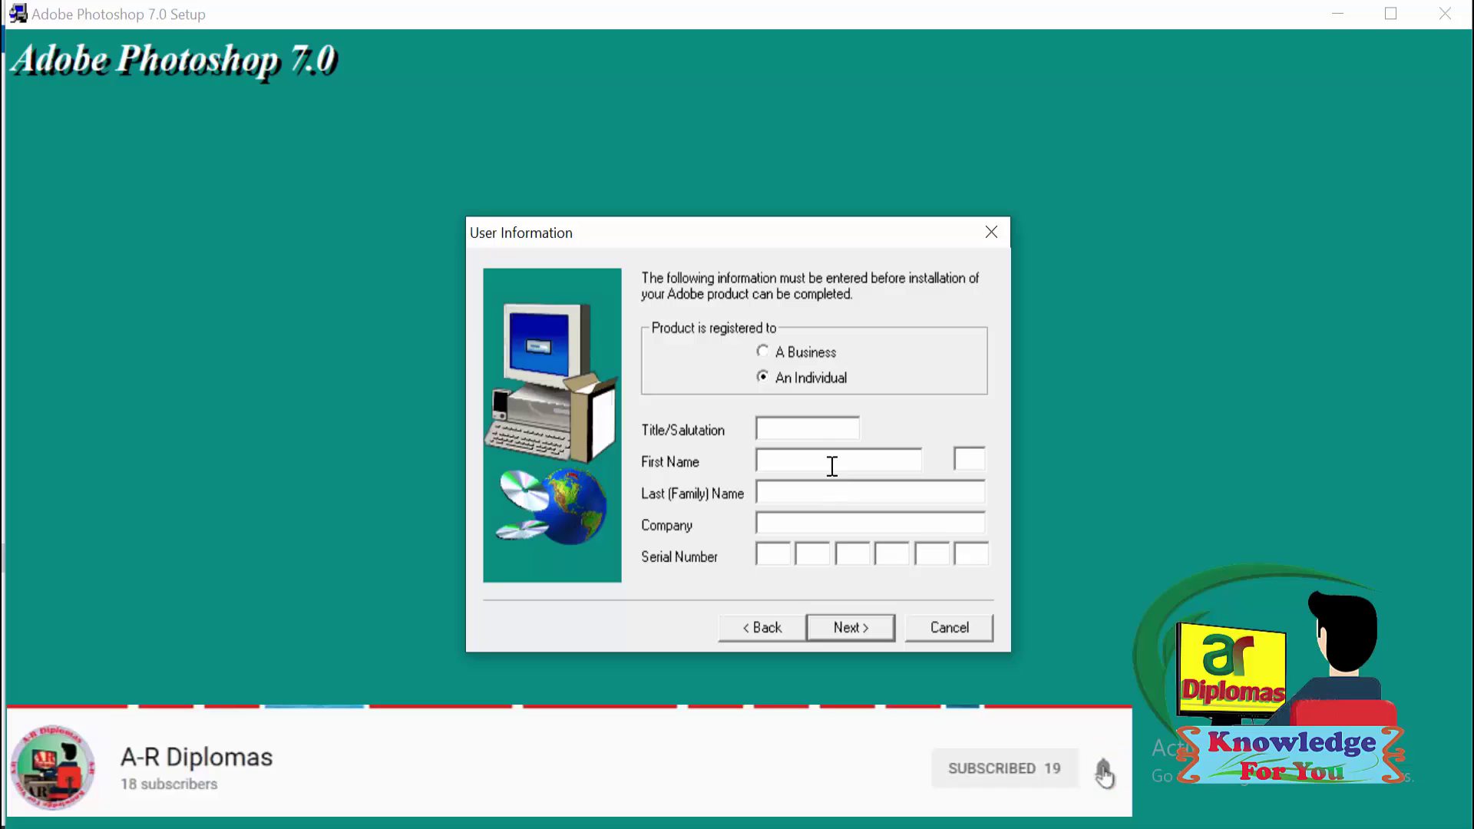
Step: Enter AR Diplomas as the title and company, and fill in the first name, initial and last name of the individual user
{"action": "left_click", "coordinate": [819, 431]}
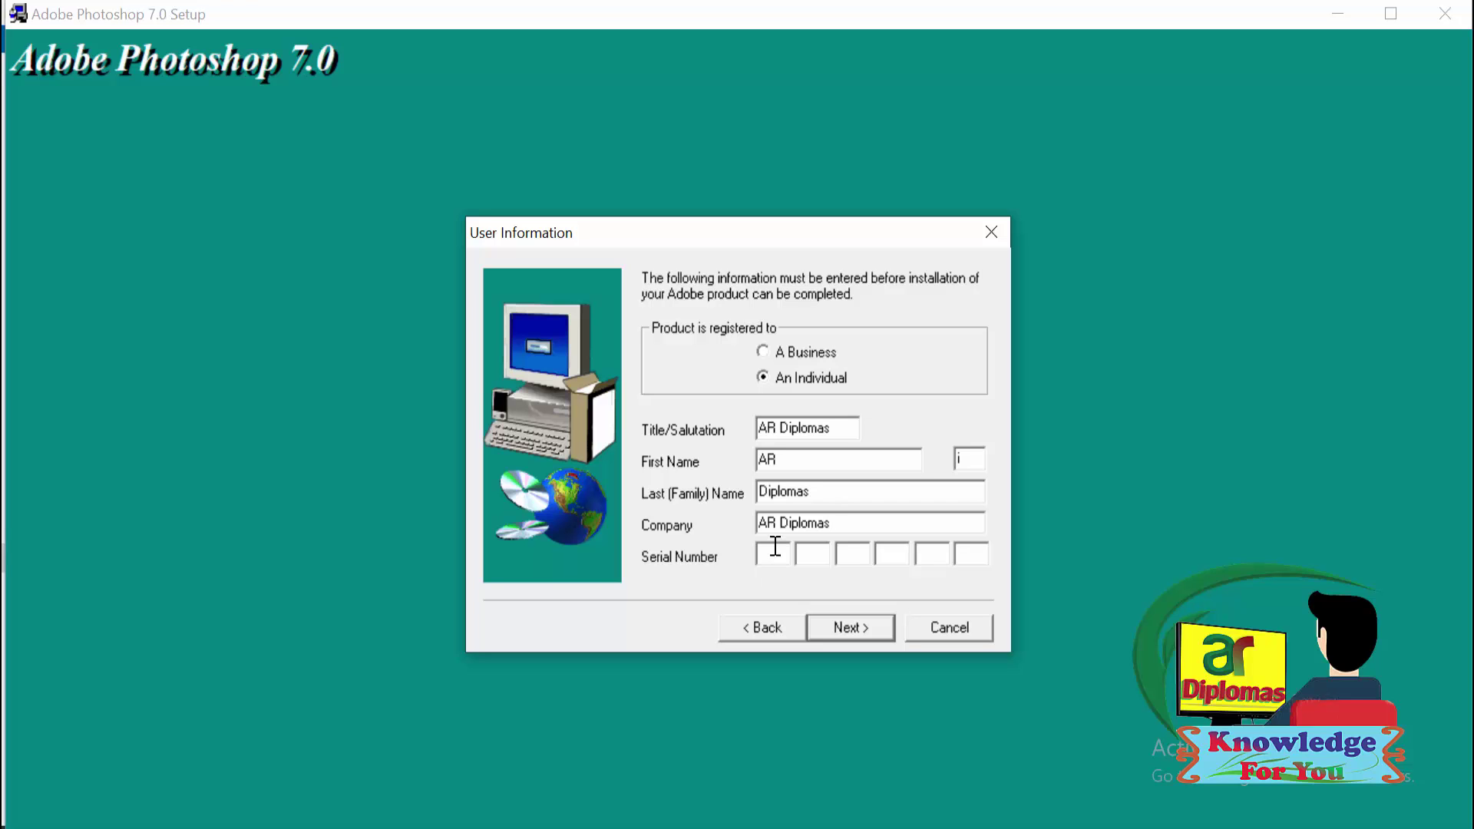
Step: Minimize the installer, open the SERIALS text file in the setup folder and copy the Photoshop 7.0 serial number
{"action": "left_click", "coordinate": [1339, 13]}
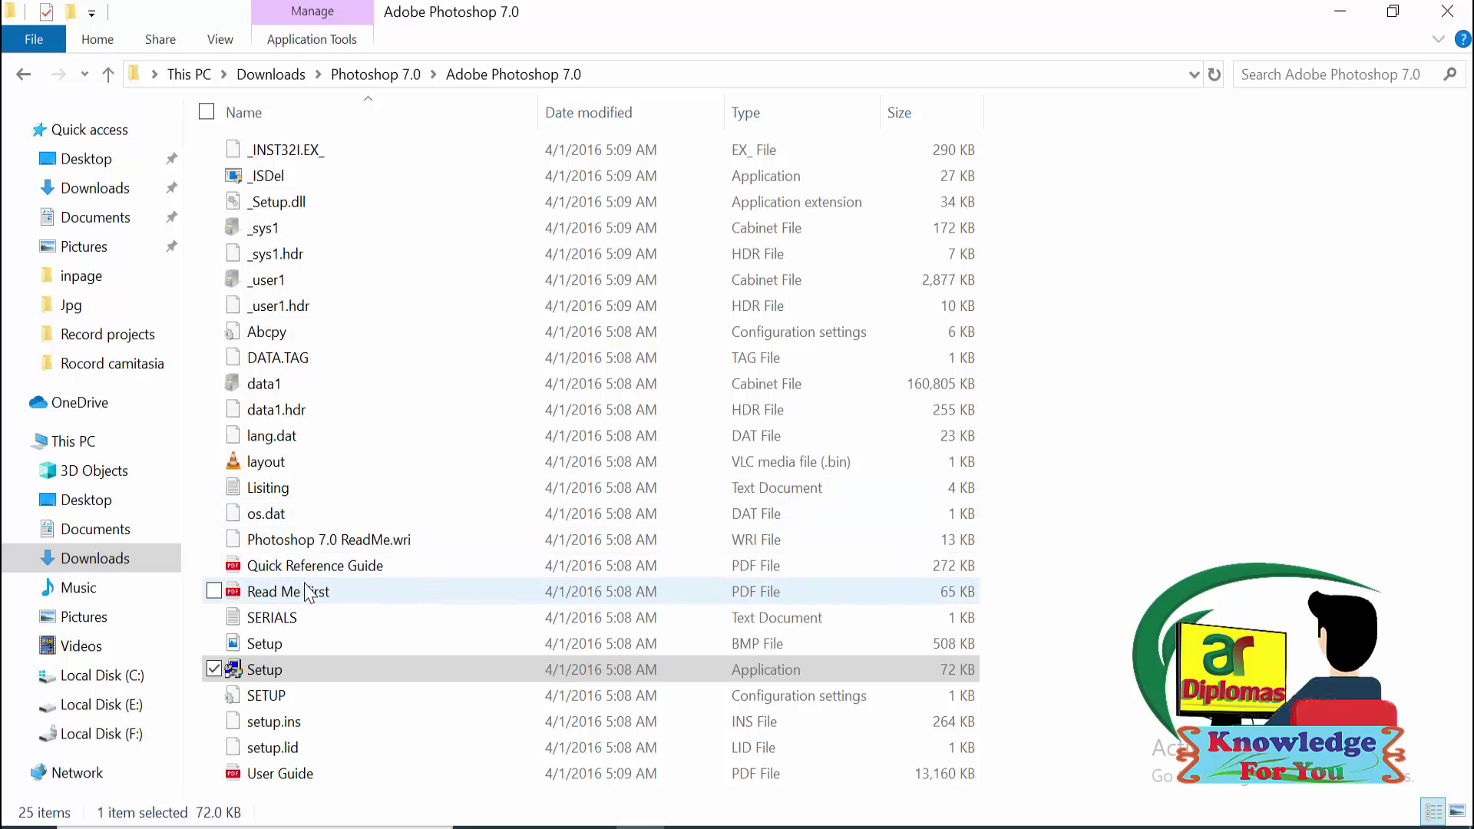
{"action": "double_click", "coordinate": [295, 624]}
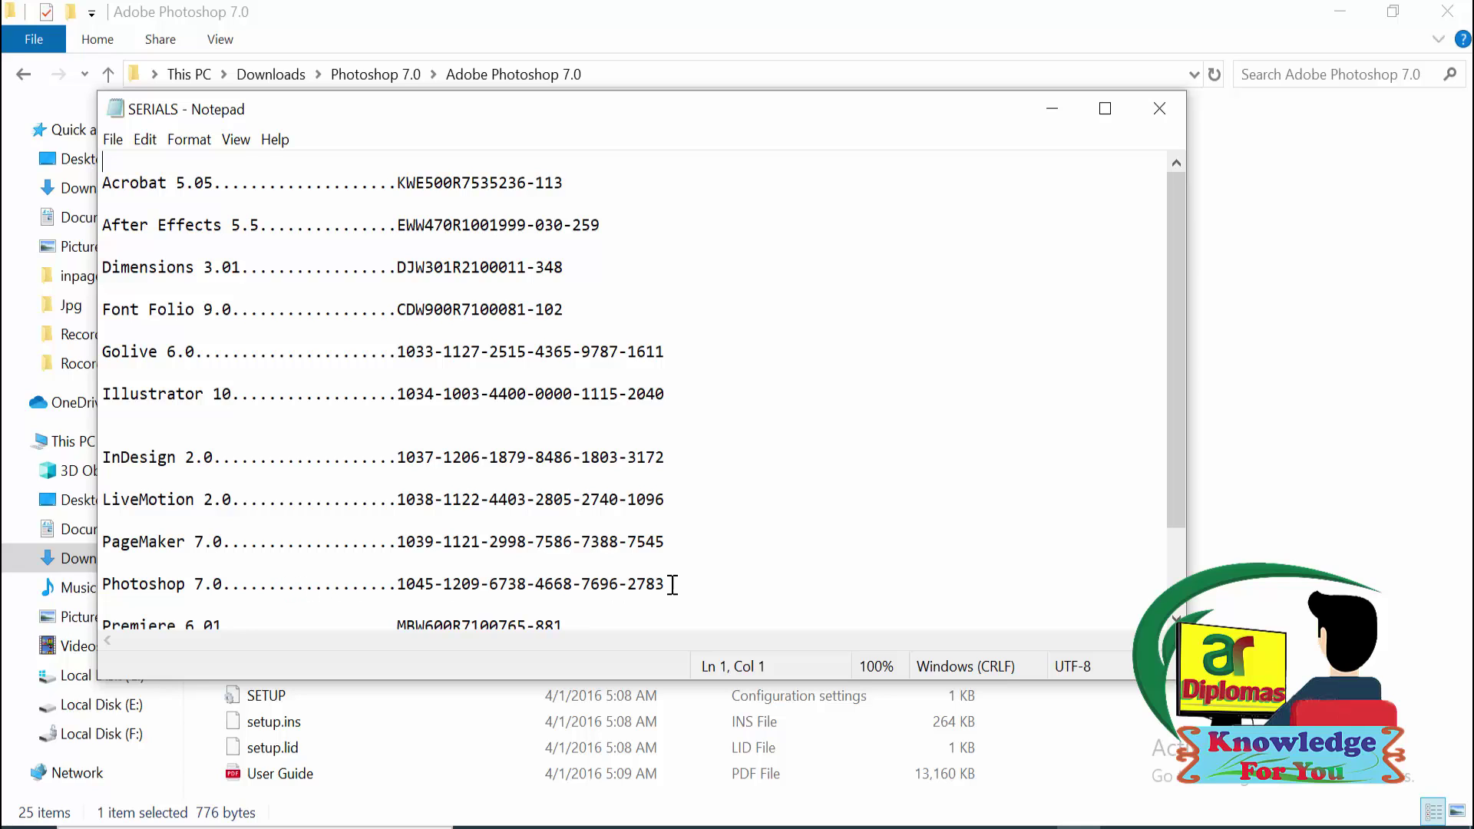
{"action": "left_click_drag", "start_coordinate": [669, 580], "coordinate": [525, 581]}
{"action": "left_click_drag", "start_coordinate": [466, 583], "coordinate": [404, 577]}
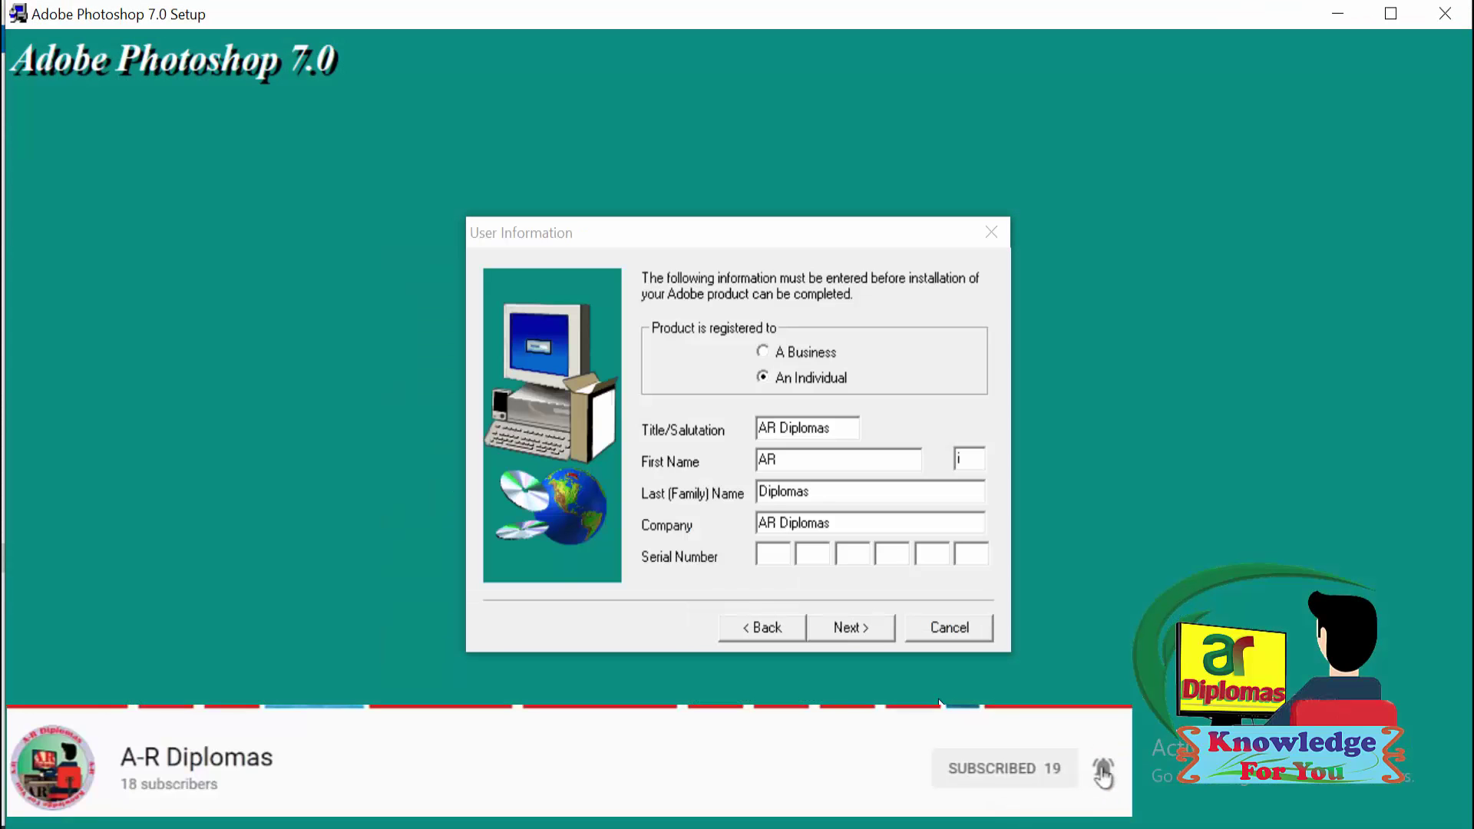
Step: Paste the copied serial number into the installer's user information and confirm the registration details
{"action": "left_click", "coordinate": [770, 553]}
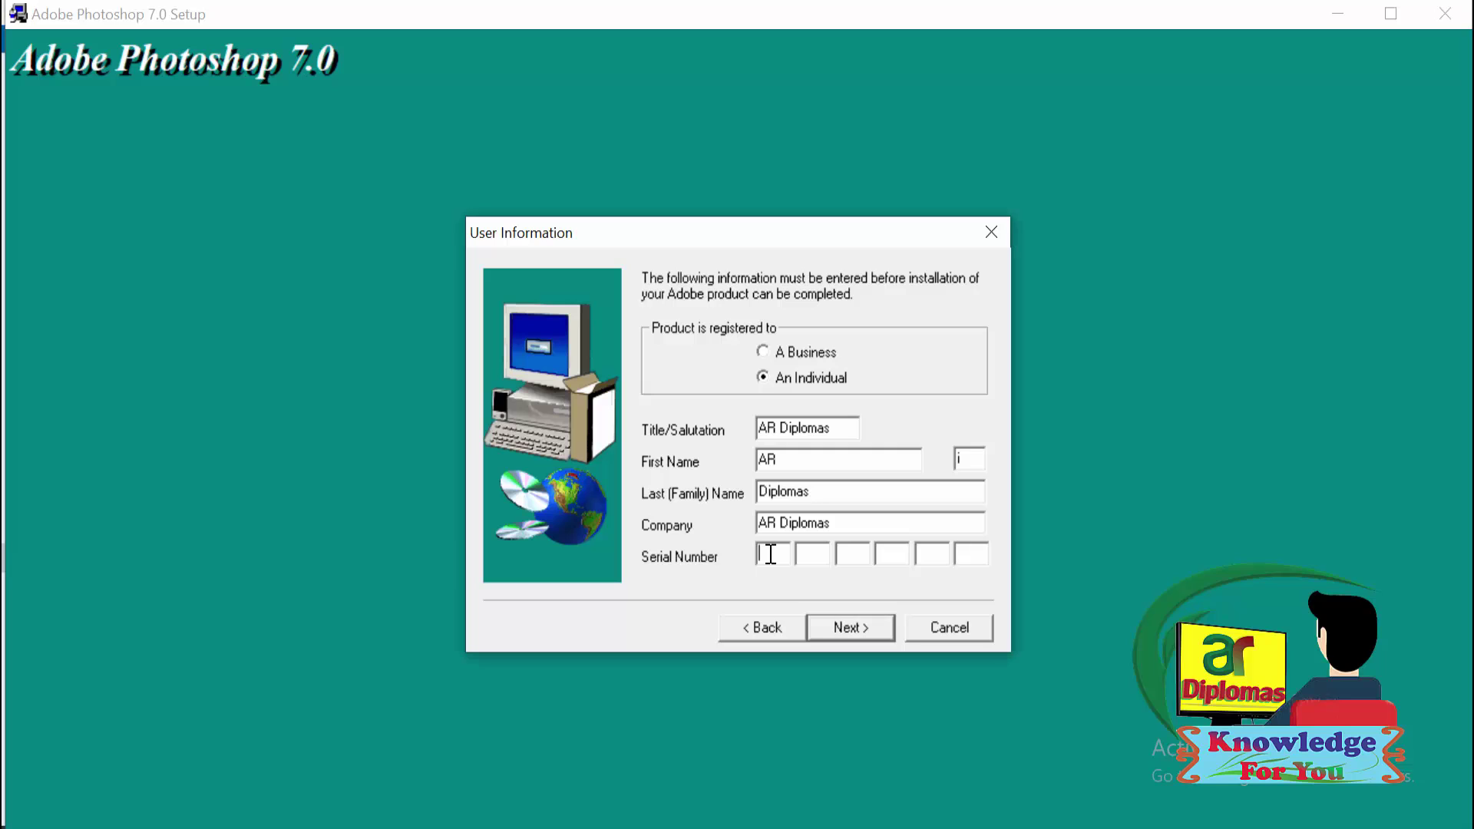
{"action": "key", "text": "ctrl+v"}
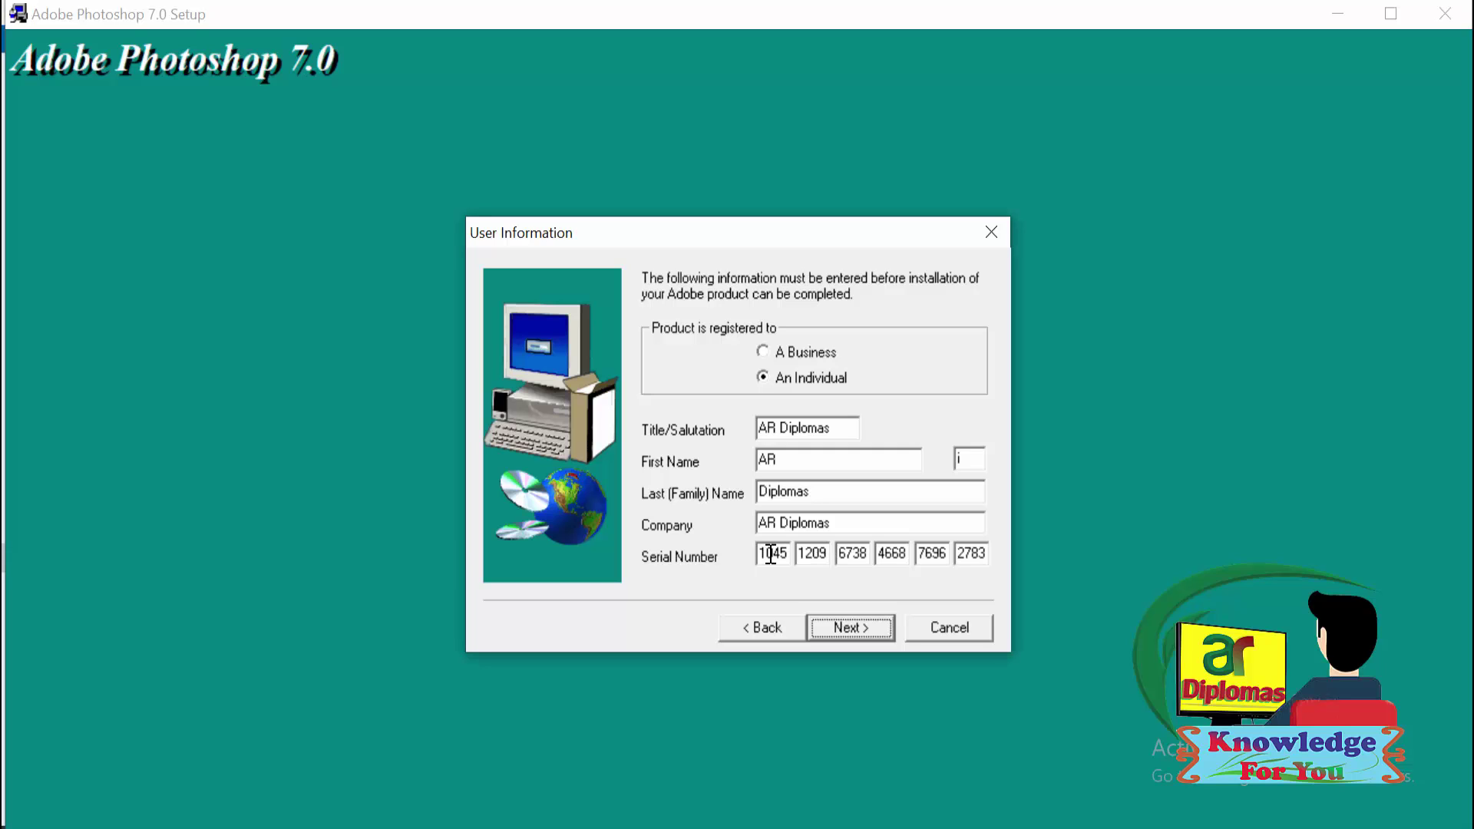
{"action": "left_click", "coordinate": [849, 628]}
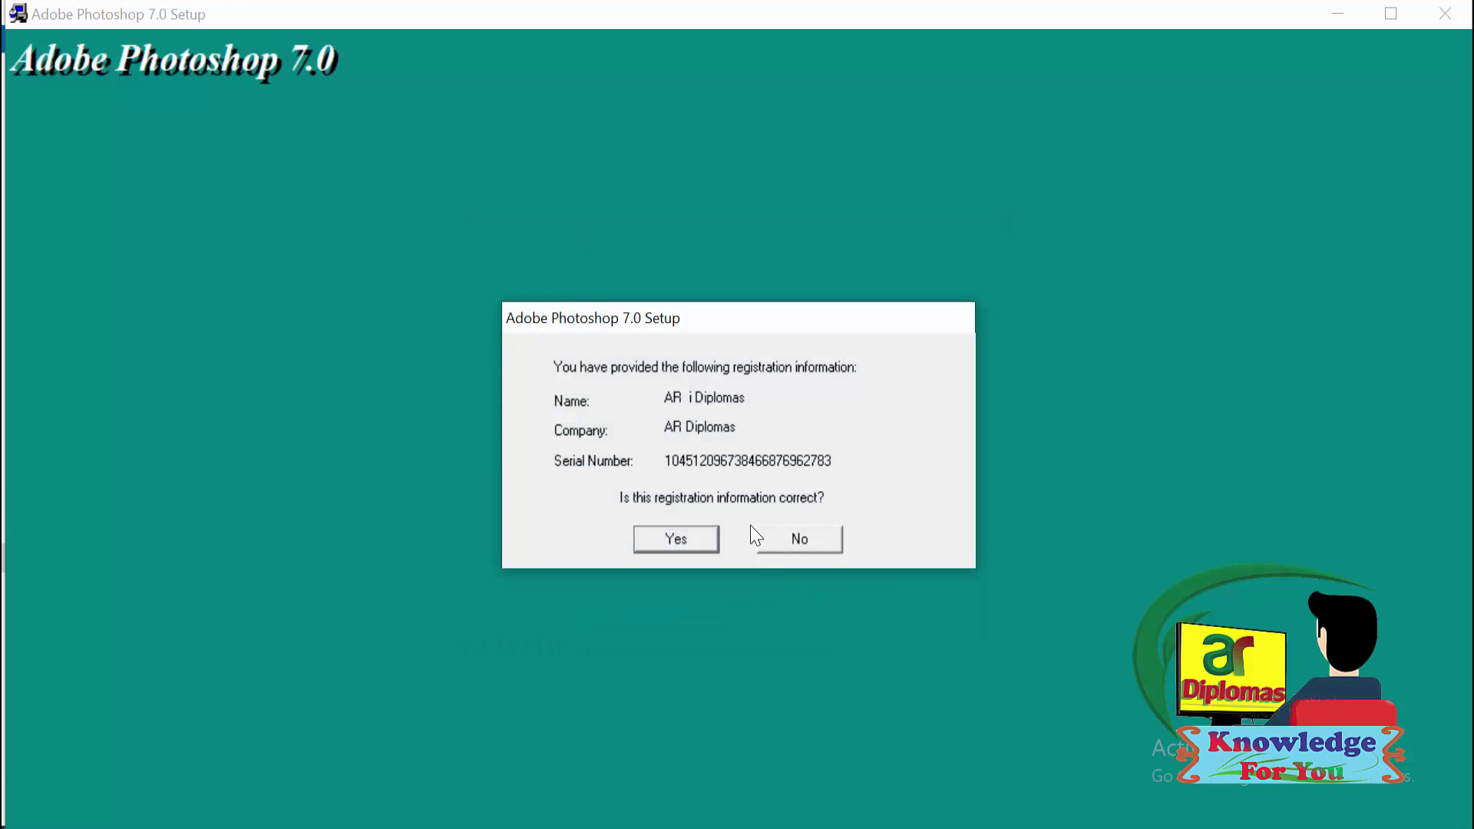
{"action": "left_click", "coordinate": [676, 542]}
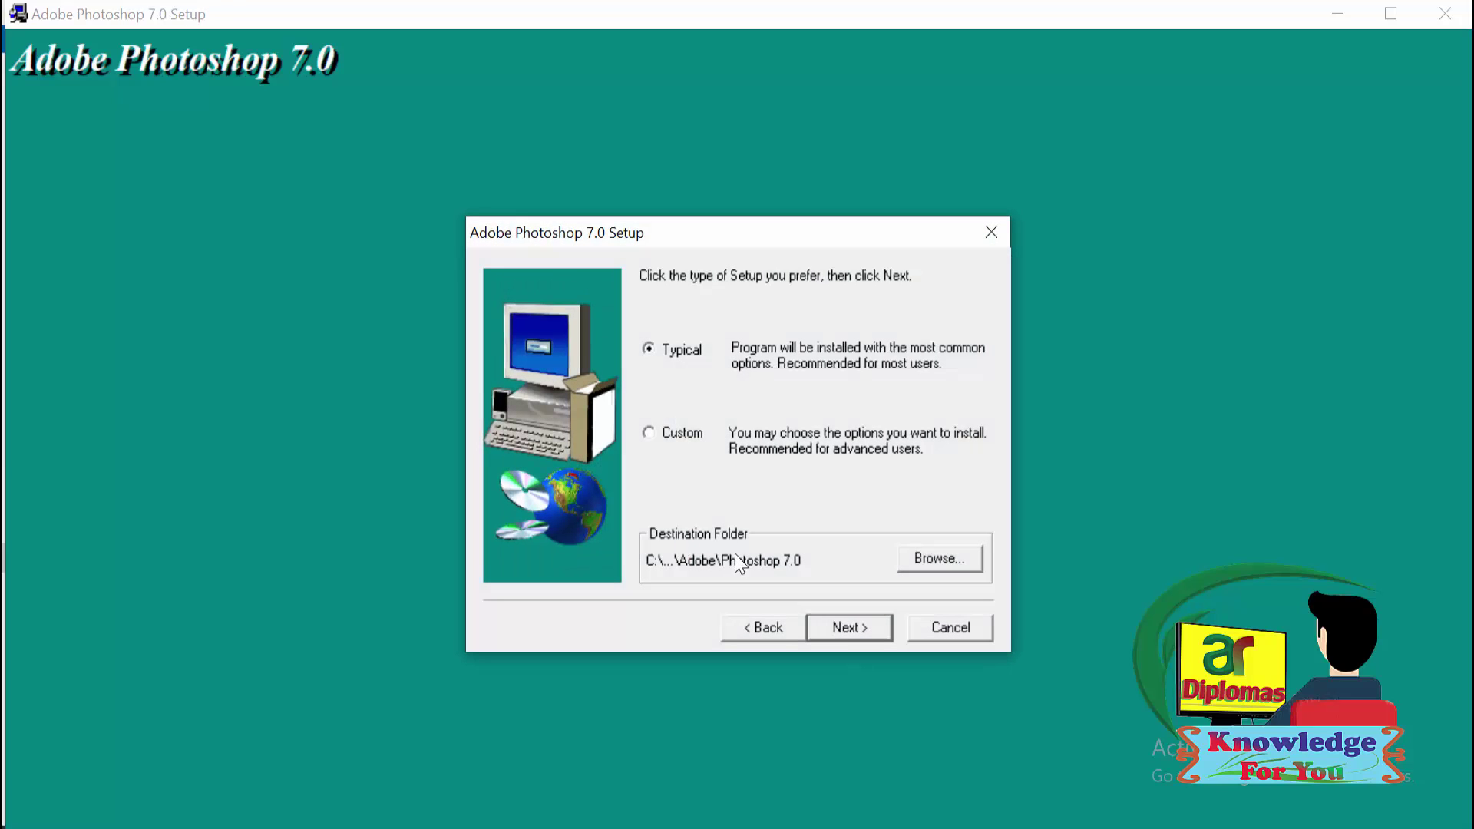
Step: Install Photoshop with the Typical setup type, the default destination folder and the default file type associations
{"action": "left_click", "coordinate": [846, 624]}
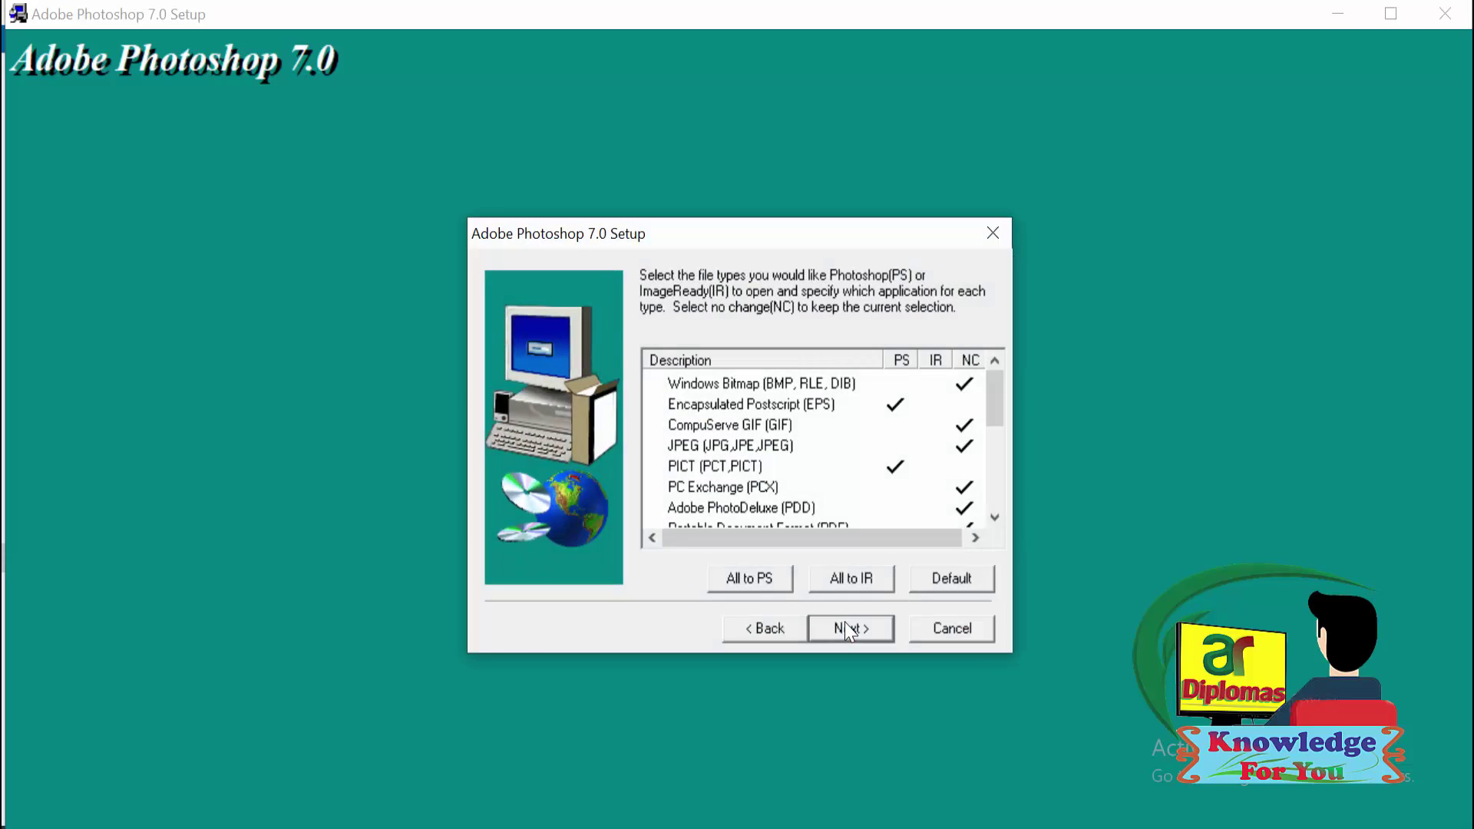
{"action": "left_click", "coordinate": [845, 625]}
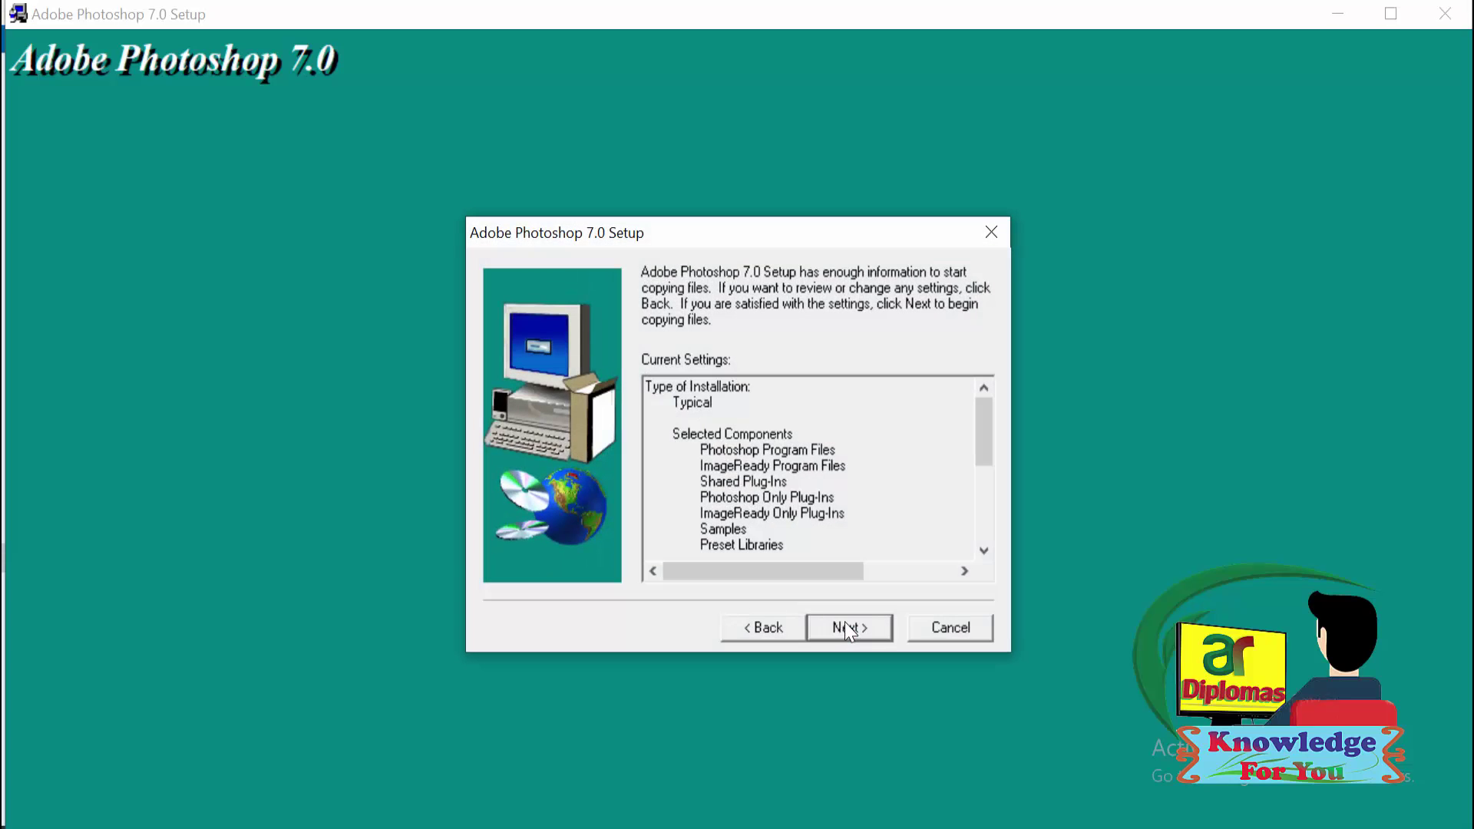
{"action": "left_click", "coordinate": [845, 625]}
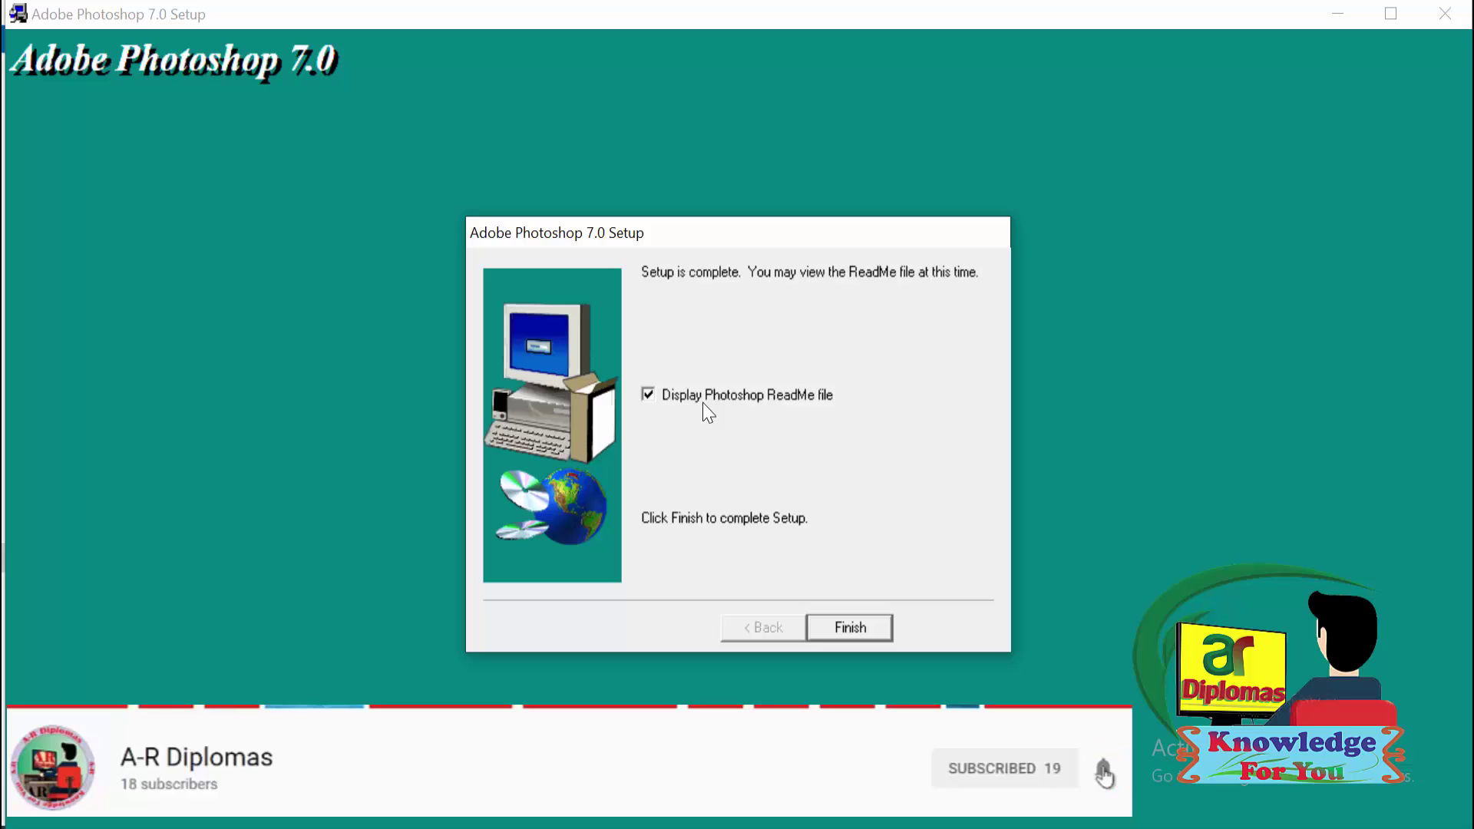
Step: Disable displaying the Photoshop ReadMe file and finish the setup, dismissing the closing information message
{"action": "left_click", "coordinate": [647, 394]}
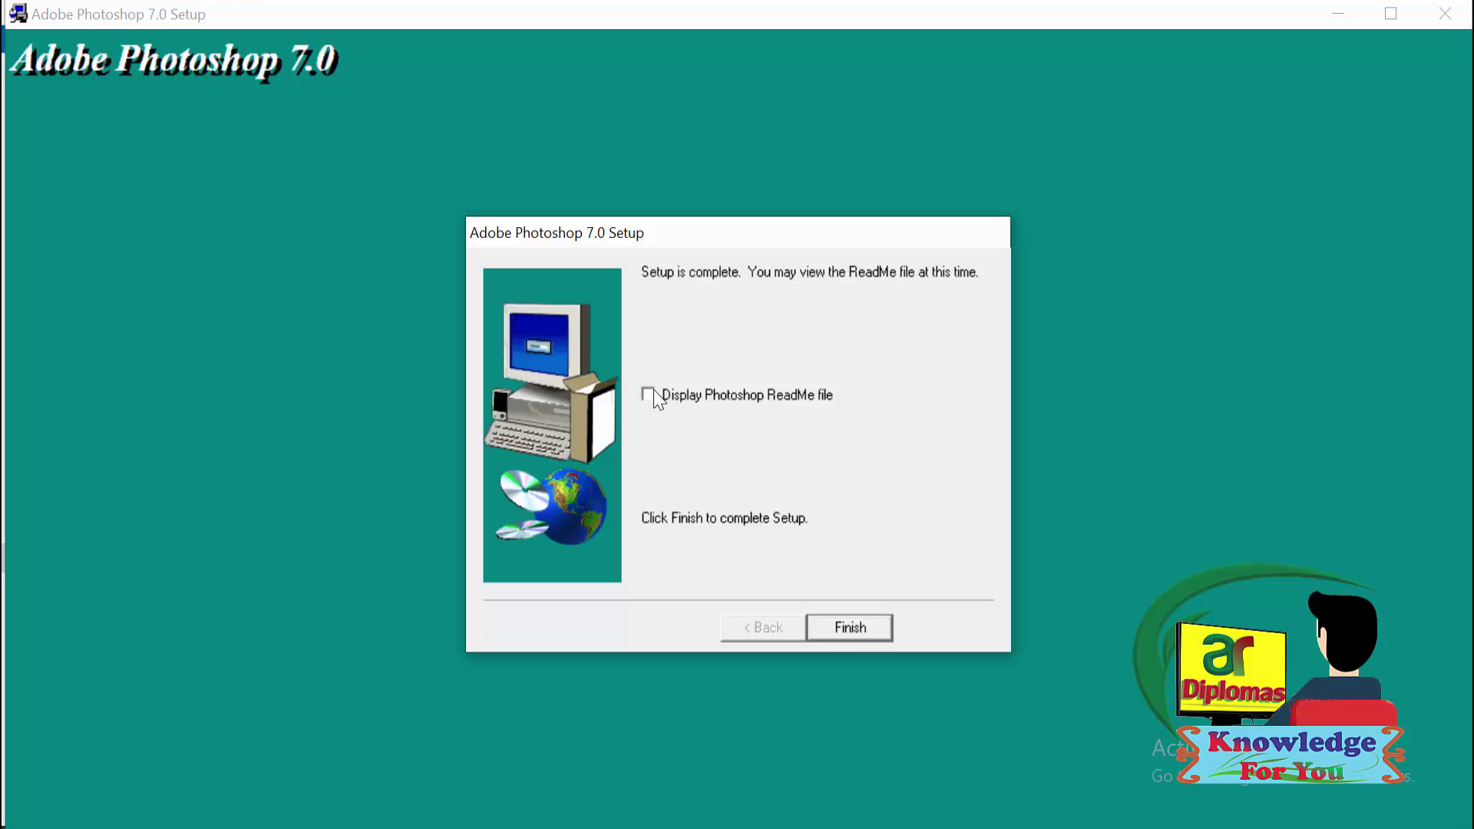
{"action": "left_click", "coordinate": [845, 628]}
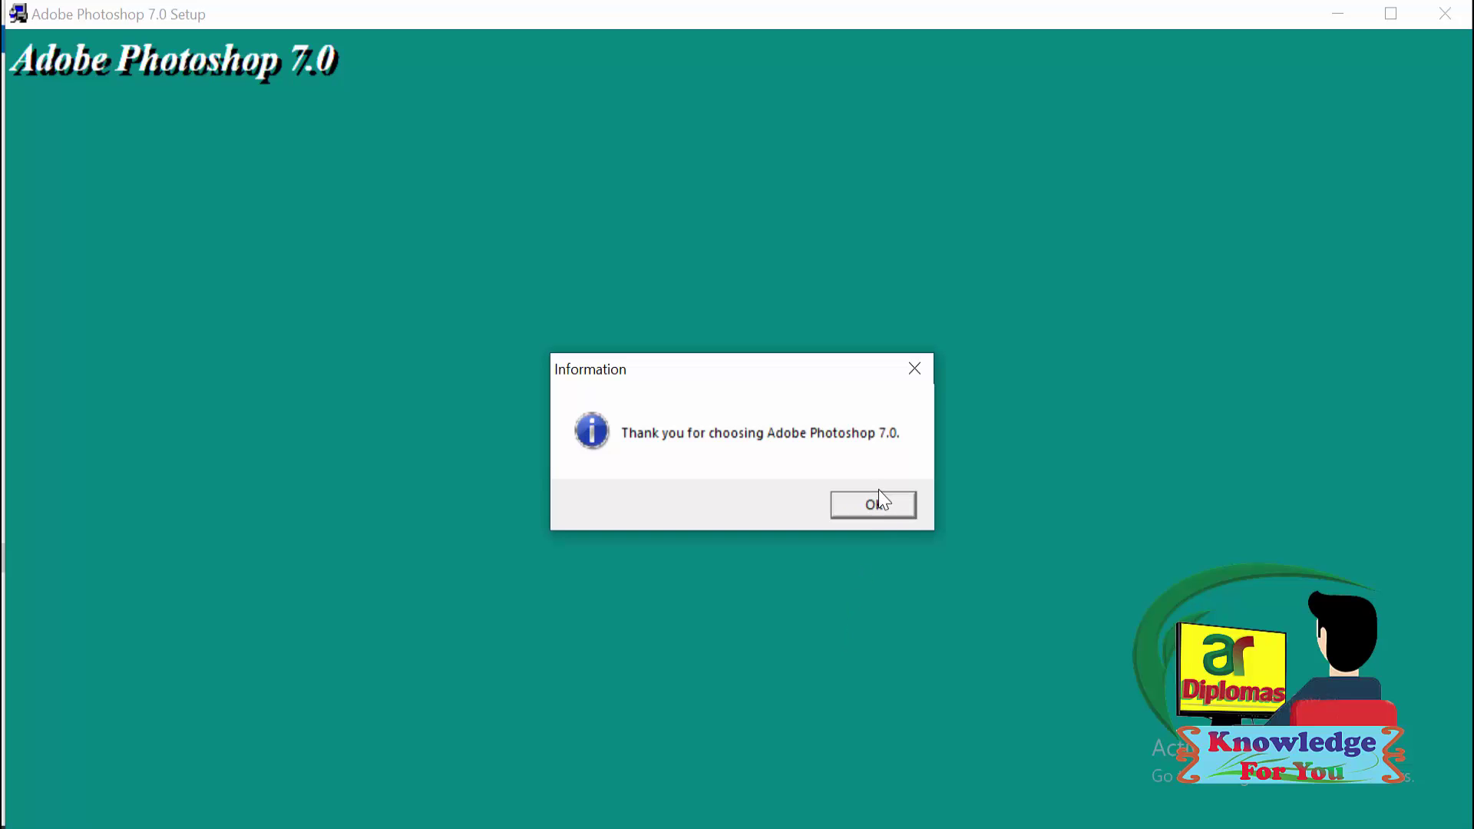
{"action": "left_click", "coordinate": [875, 503]}
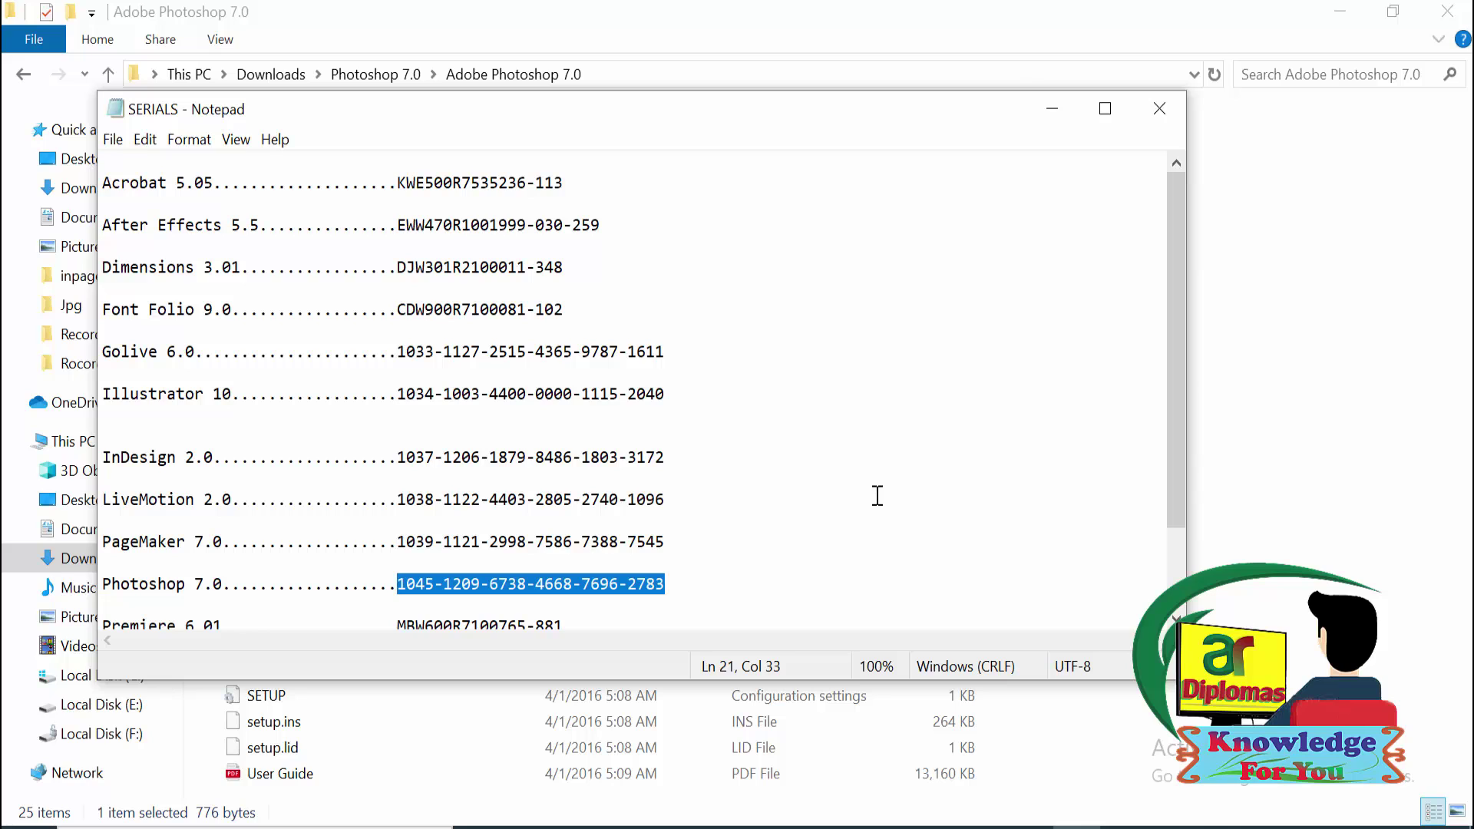
Step: Minimize the SERIALS text file, close the setup folder window and check the Start menu's program list for Adobe Photoshop 7.0
{"action": "left_click", "coordinate": [1045, 102]}
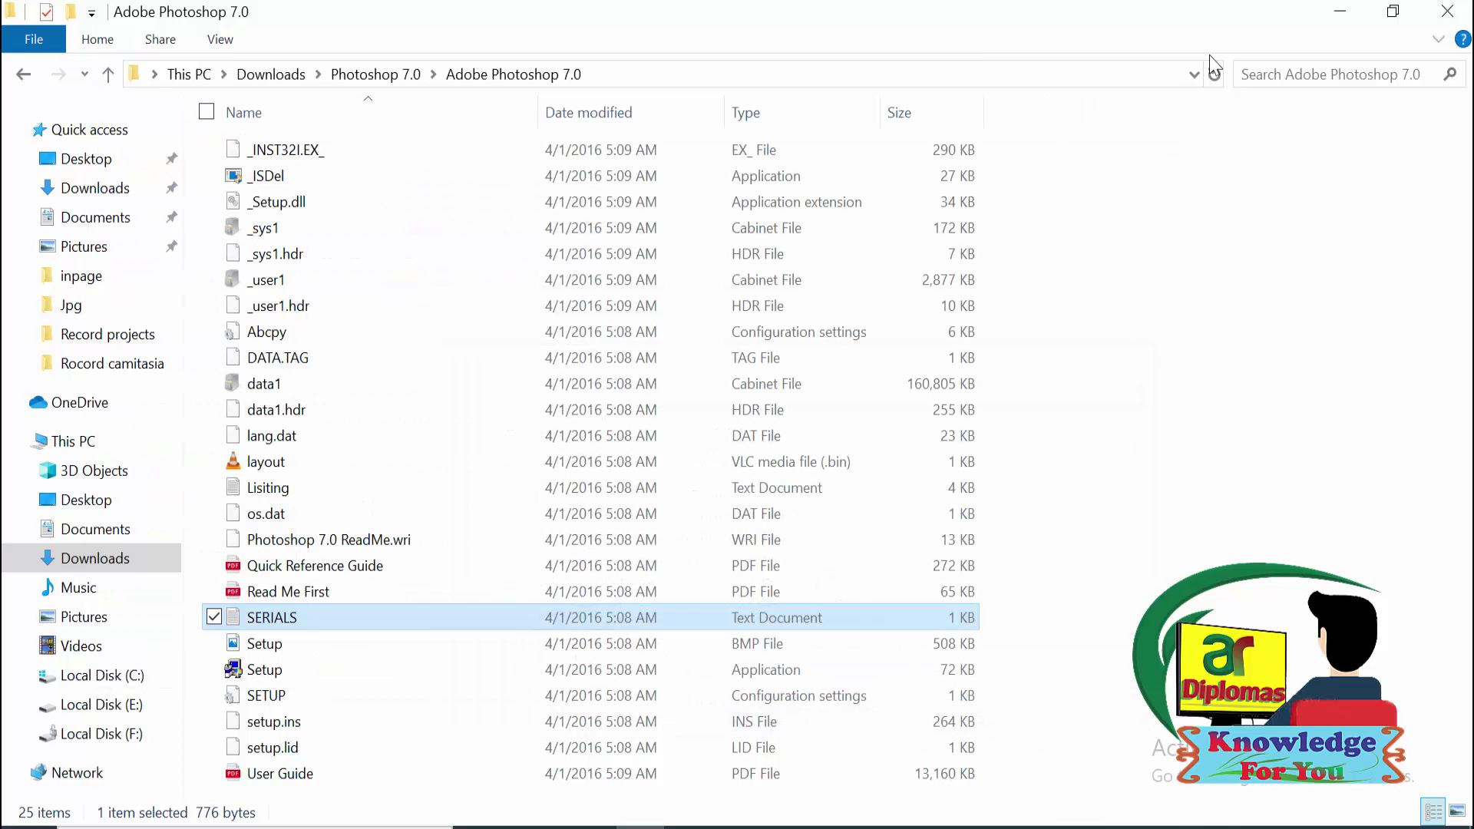
{"action": "left_click", "coordinate": [1440, 14]}
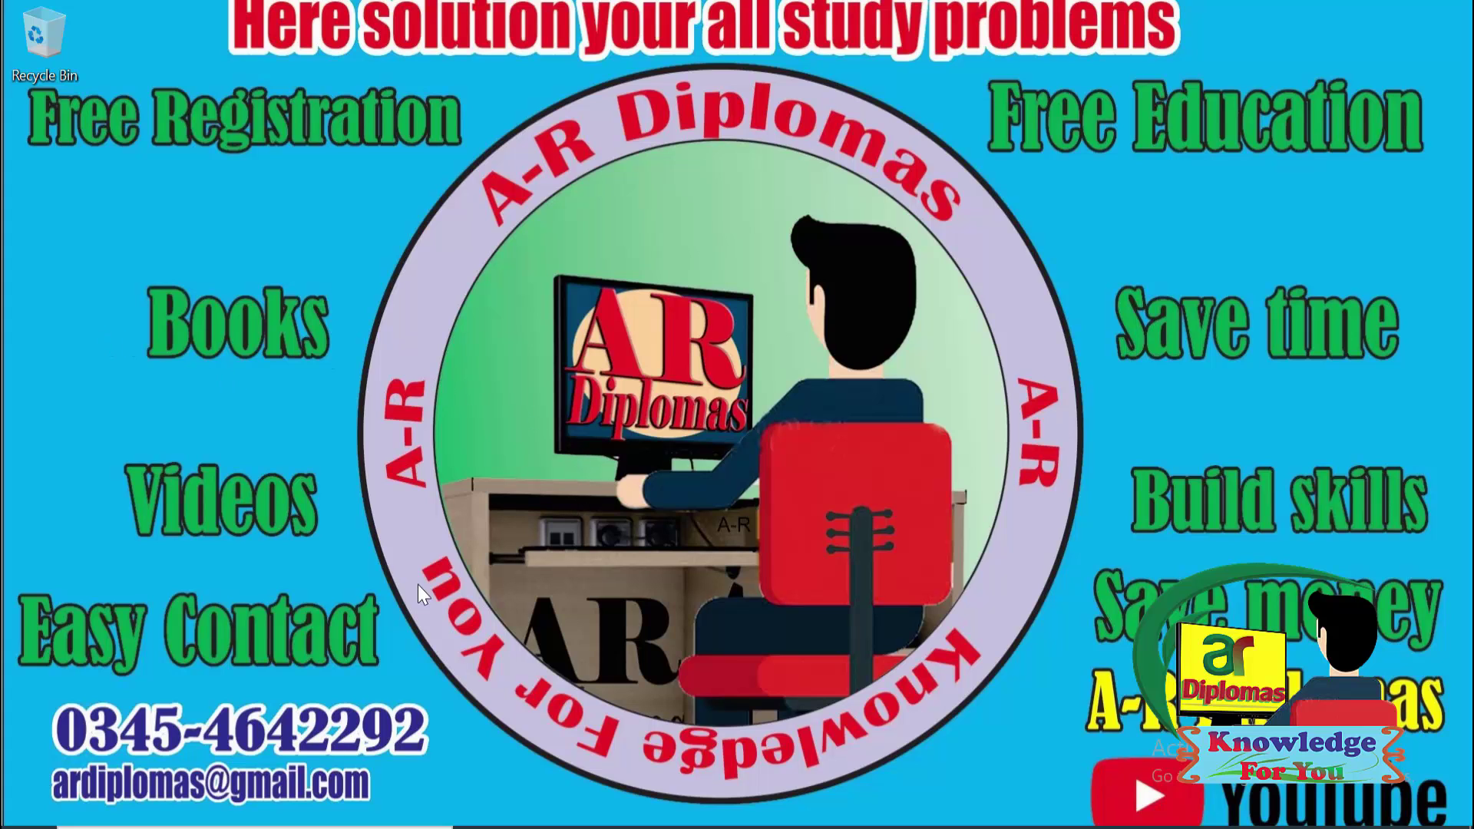
{"action": "key", "text": "super"}
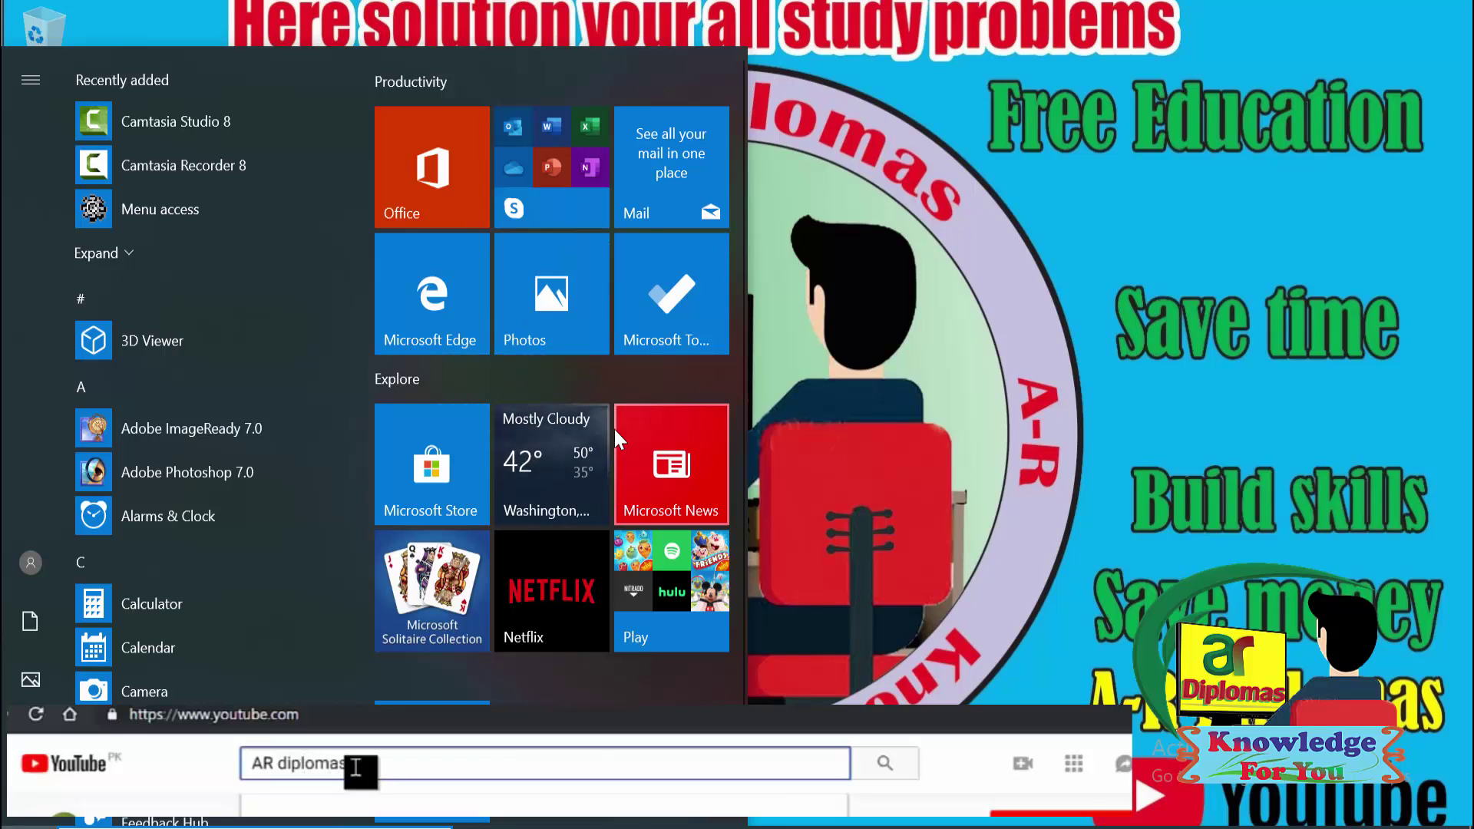
{"action": "left_click", "coordinate": [1034, 484]}
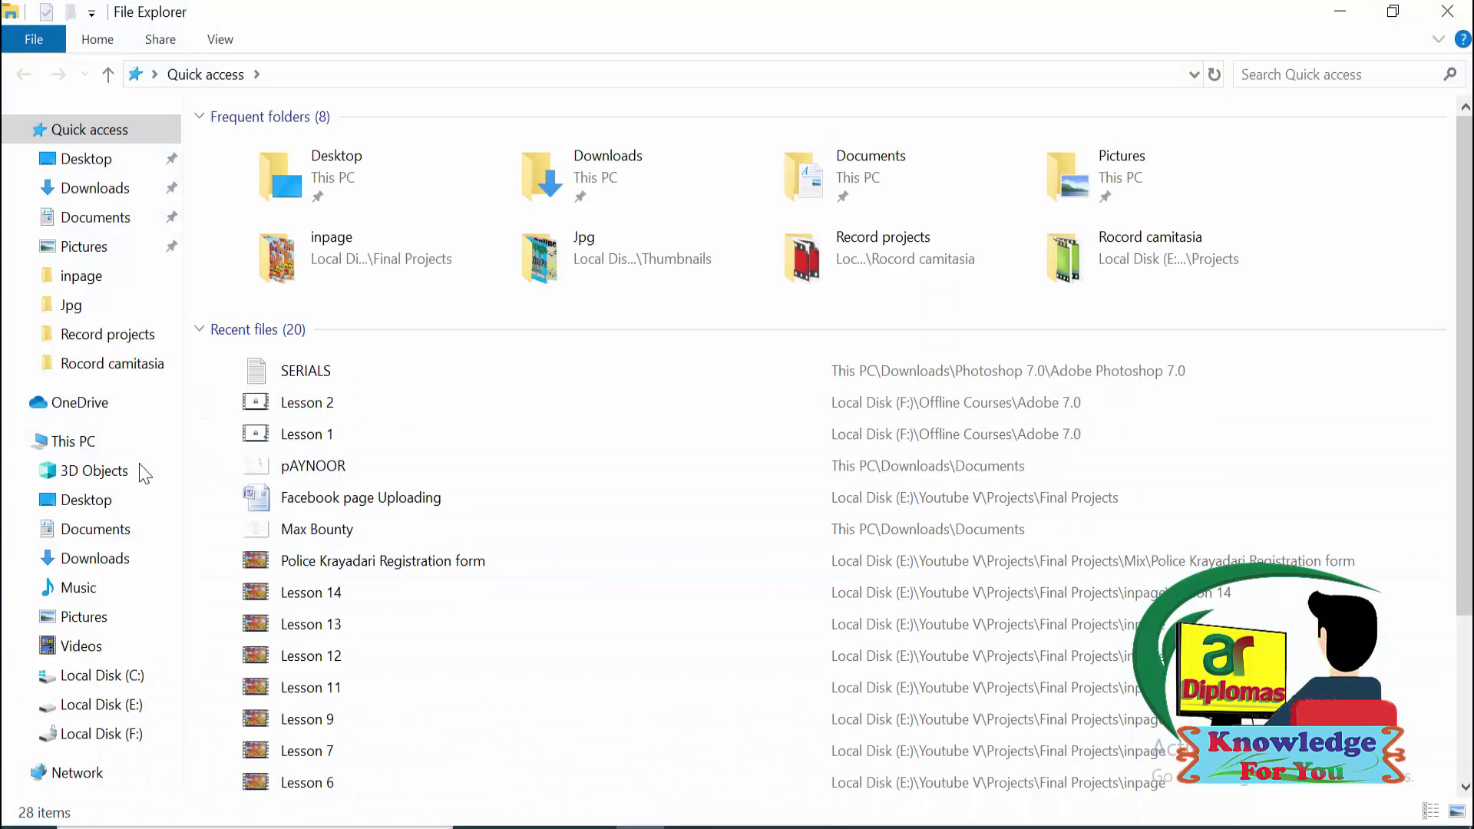
Step: Open the installed Photoshop 7.0 folder inside Program Files (x86)\Adobe on Local Disk (C:)
{"action": "left_click", "coordinate": [102, 449]}
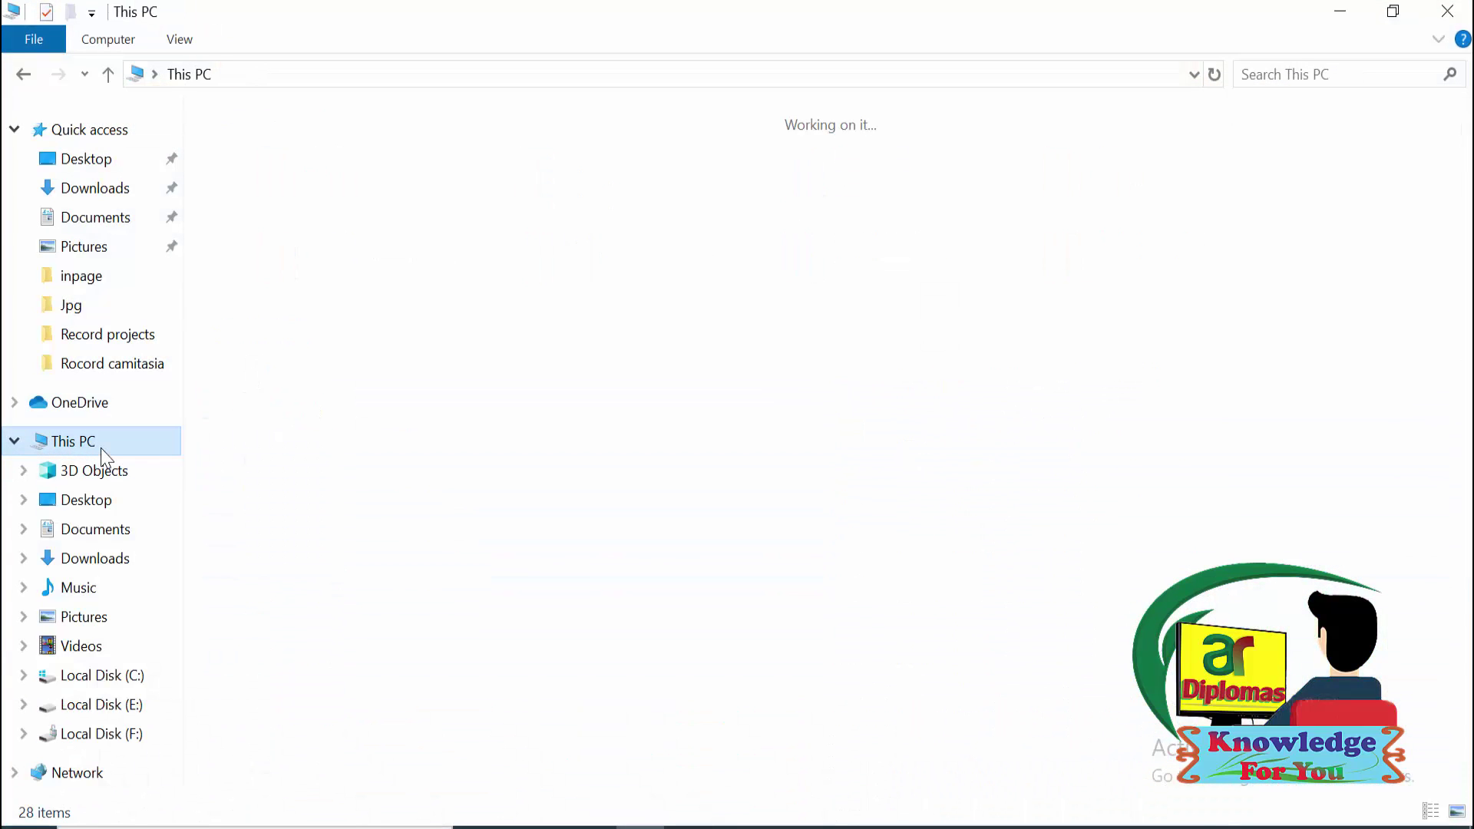
{"action": "left_click", "coordinate": [345, 343]}
{"action": "double_click", "coordinate": [345, 342]}
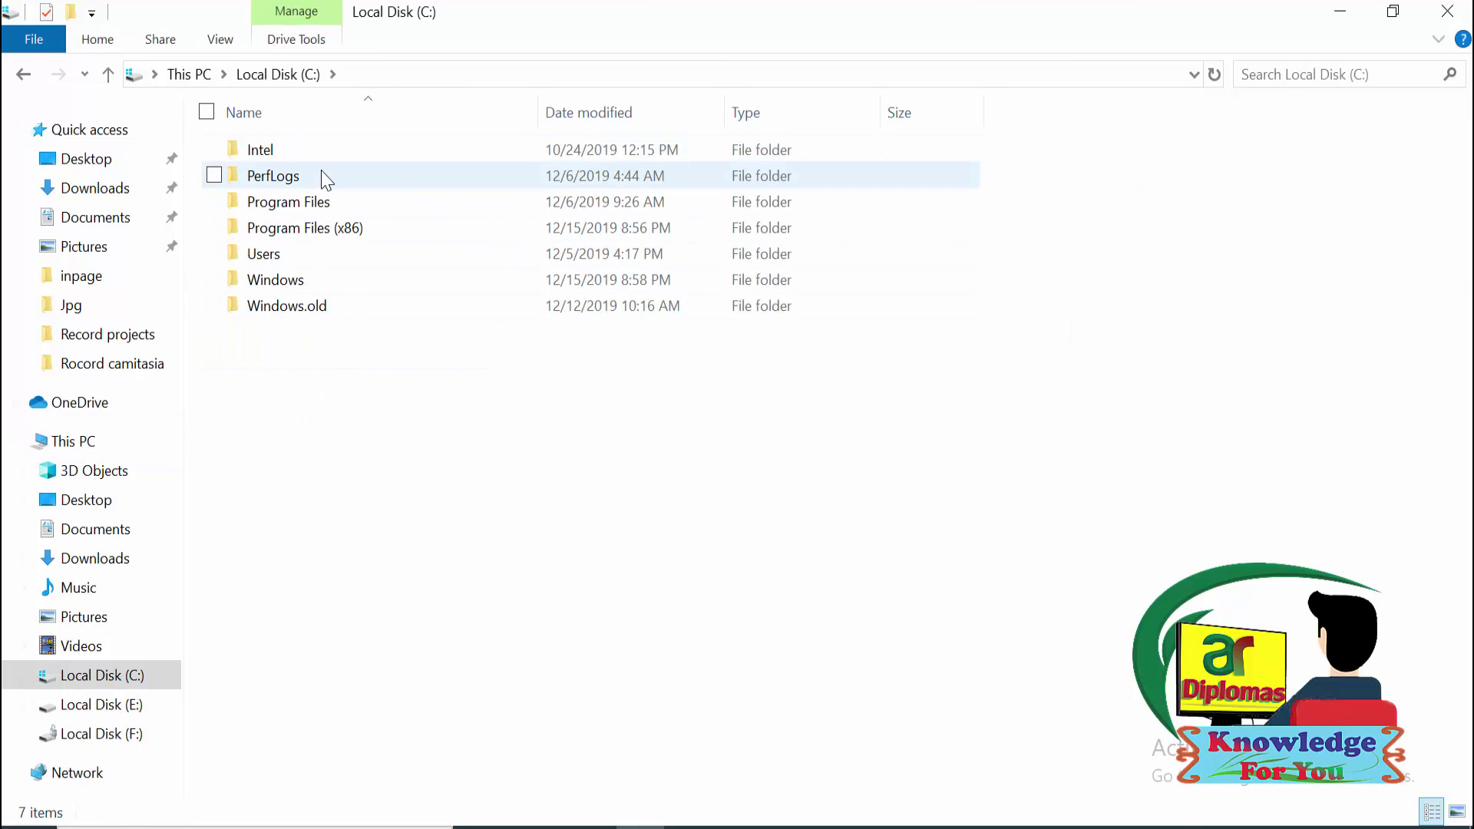
{"action": "double_click", "coordinate": [311, 219]}
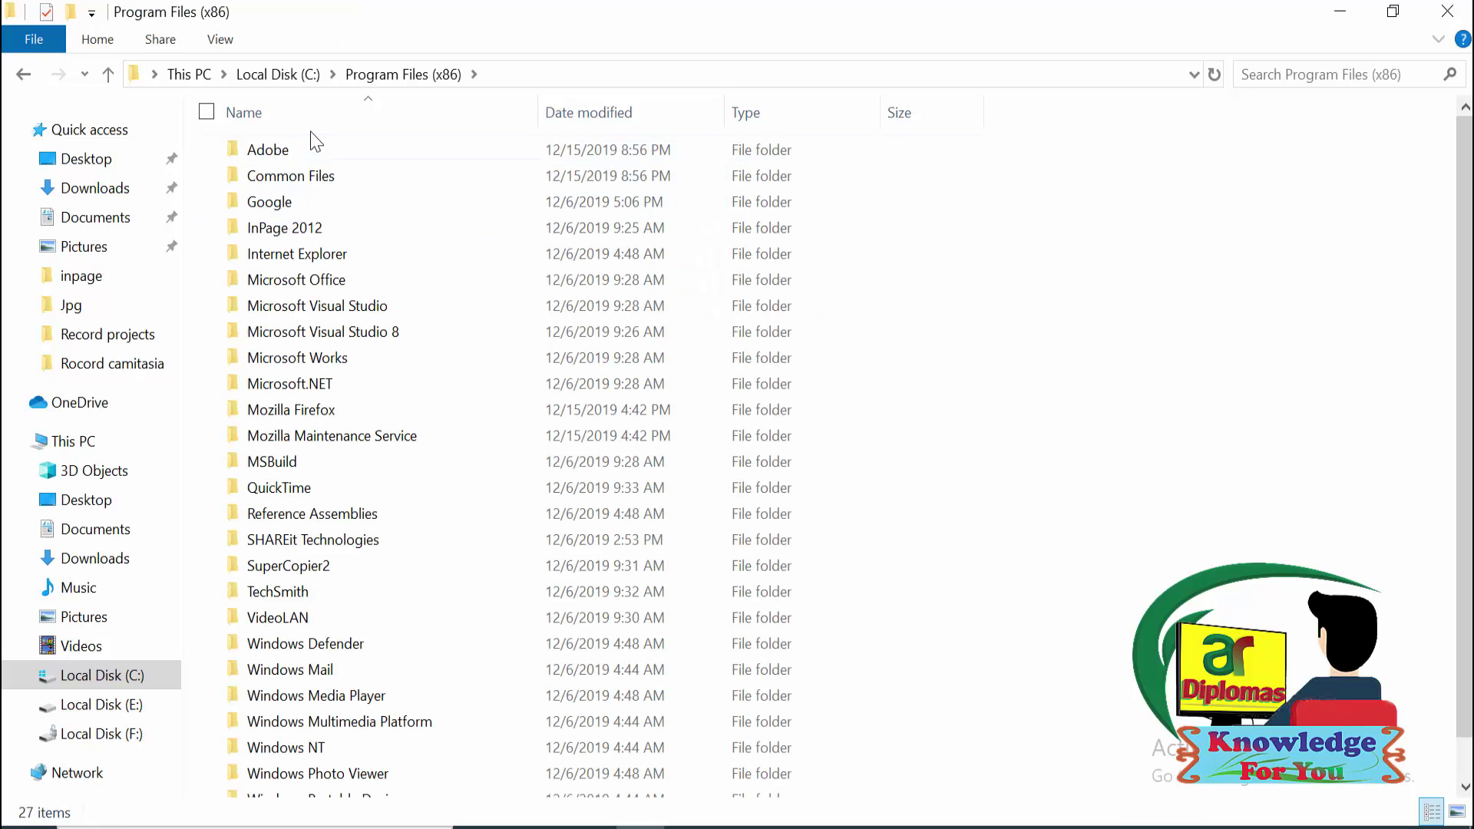
{"action": "double_click", "coordinate": [308, 145]}
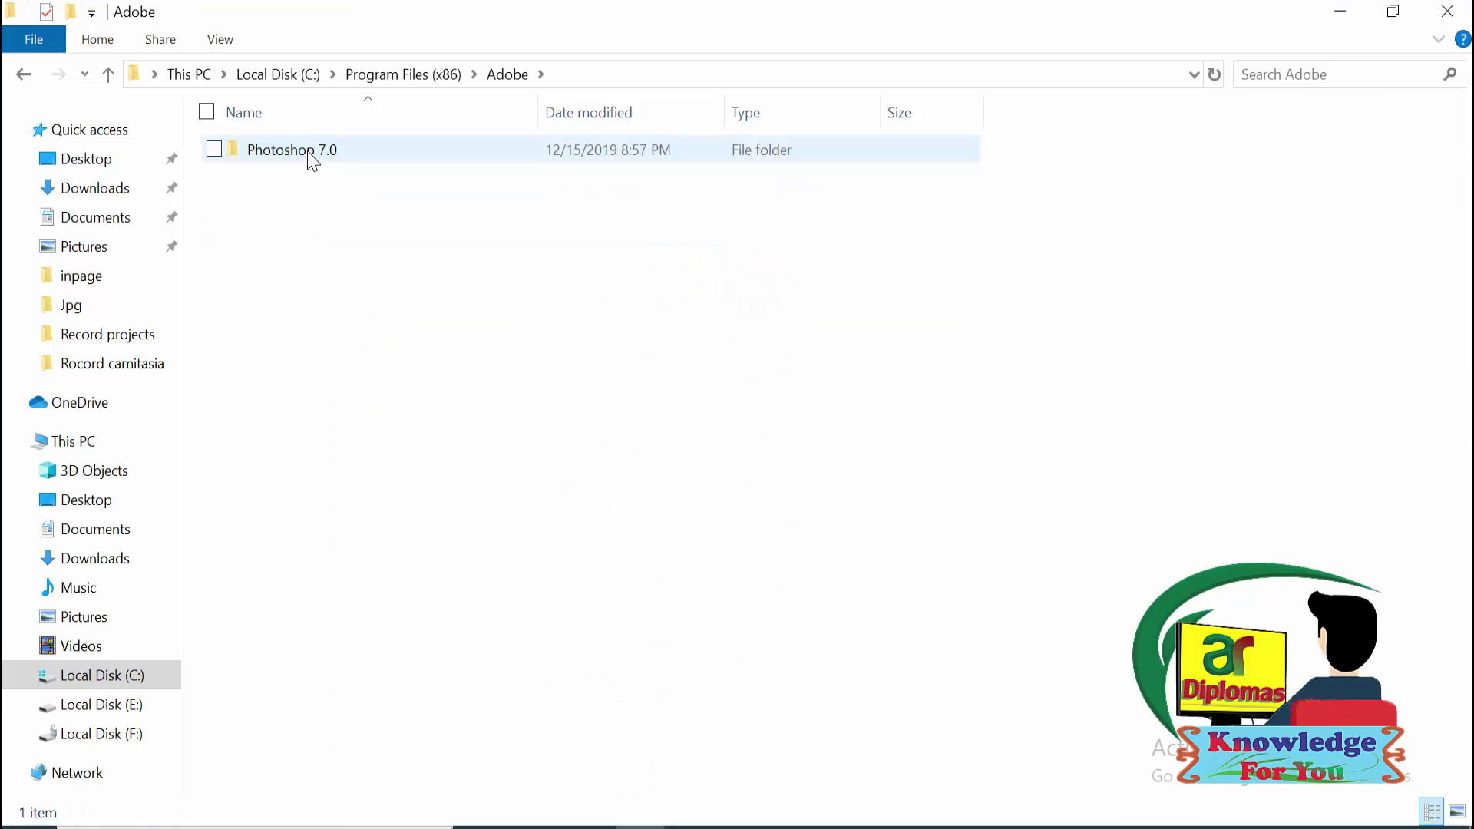
{"action": "double_click", "coordinate": [311, 151]}
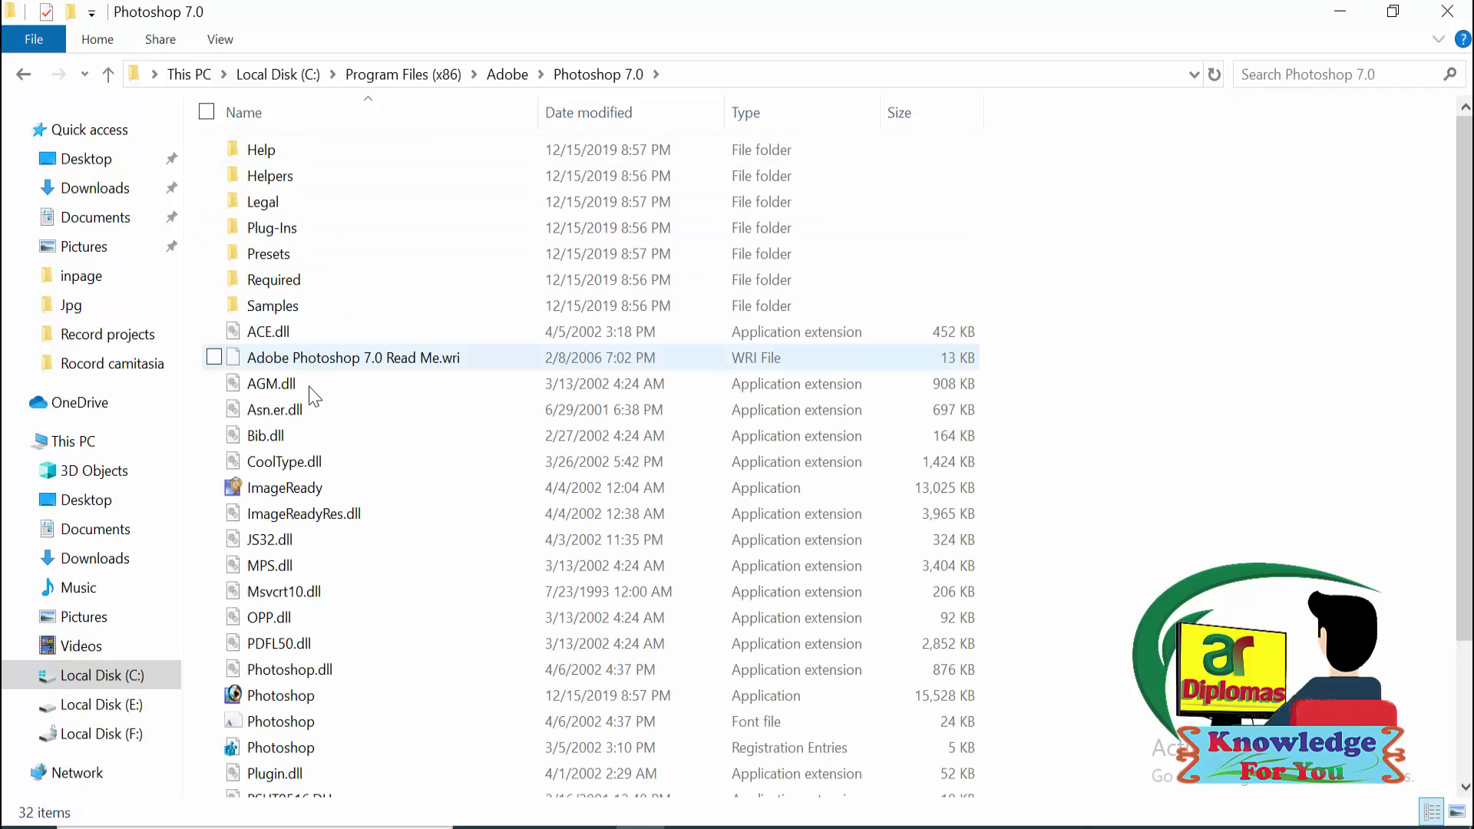
{"action": "left_click", "coordinate": [316, 693]}
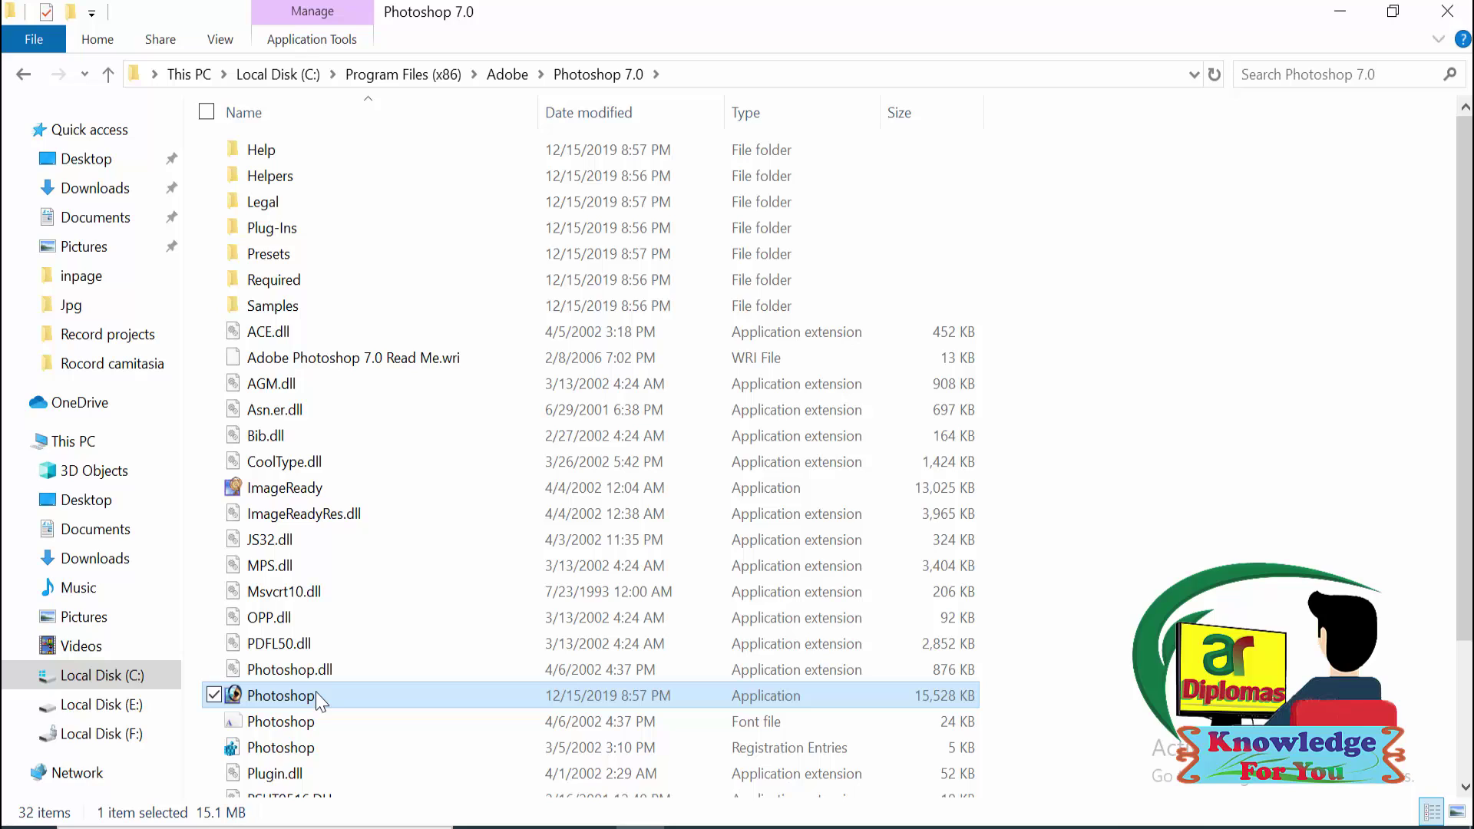
{"action": "right_click", "coordinate": [316, 693]}
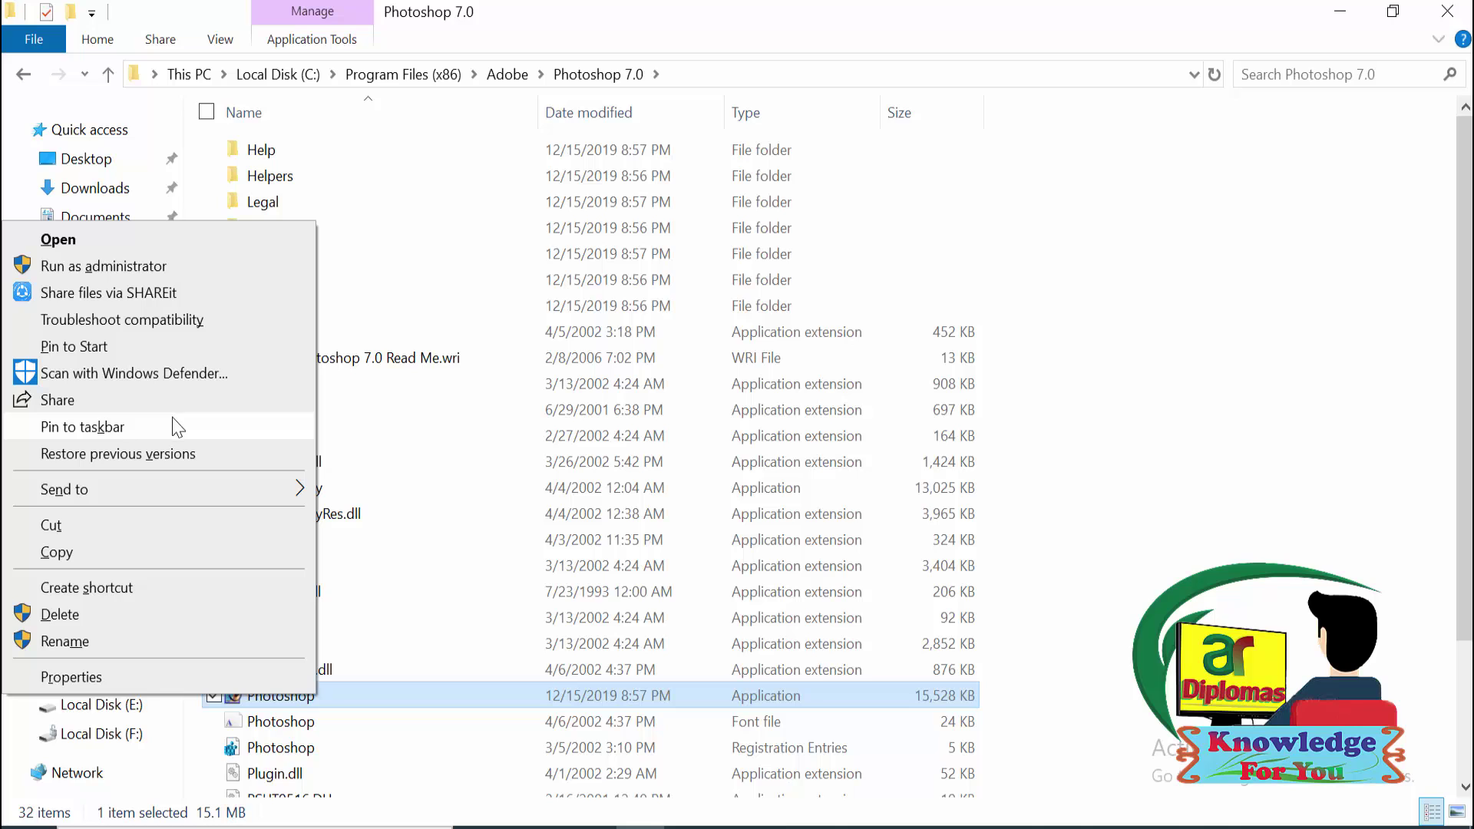
{"action": "left_click", "coordinate": [132, 589]}
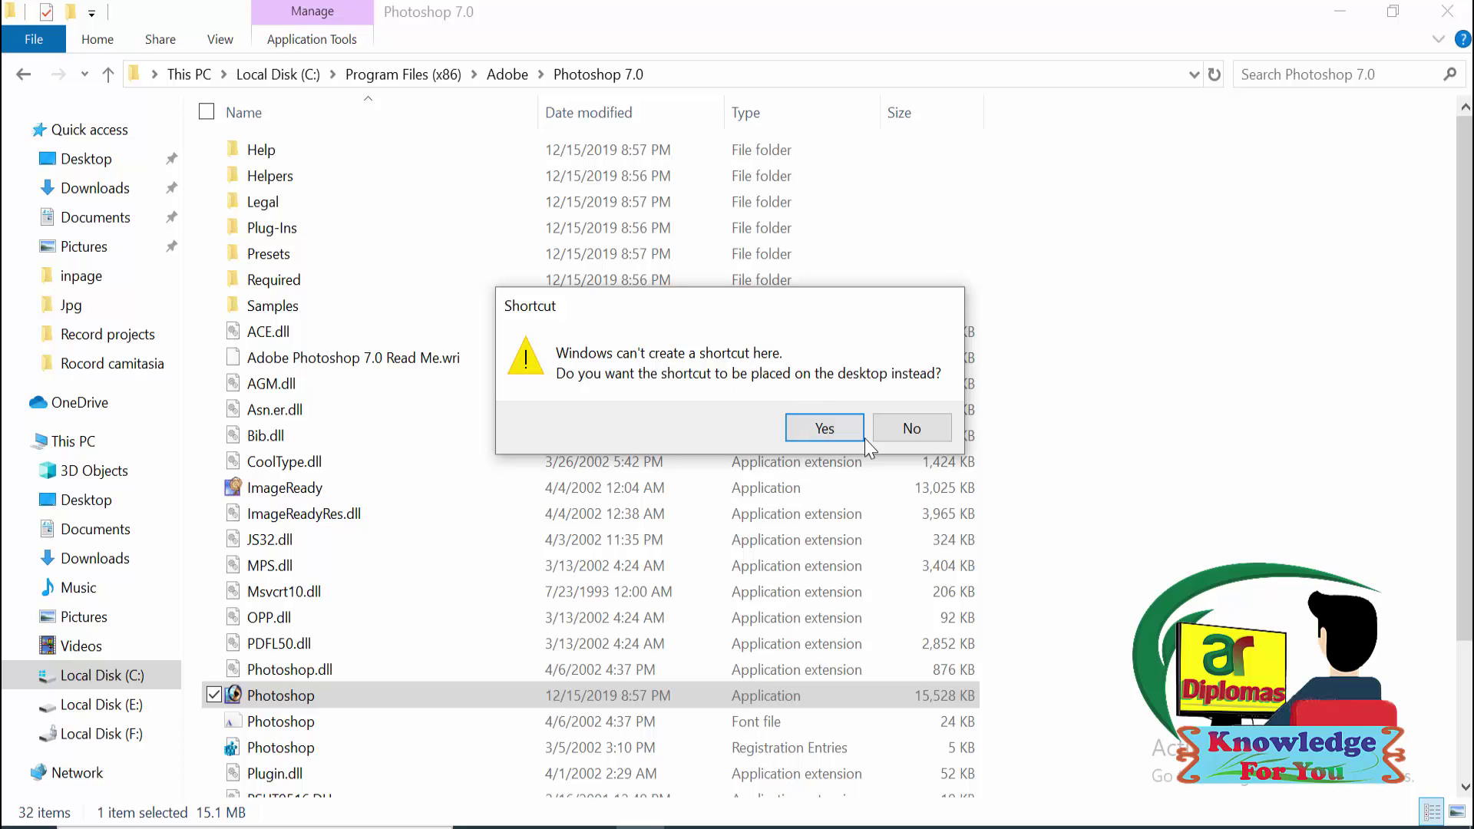
{"action": "left_click", "coordinate": [913, 429]}
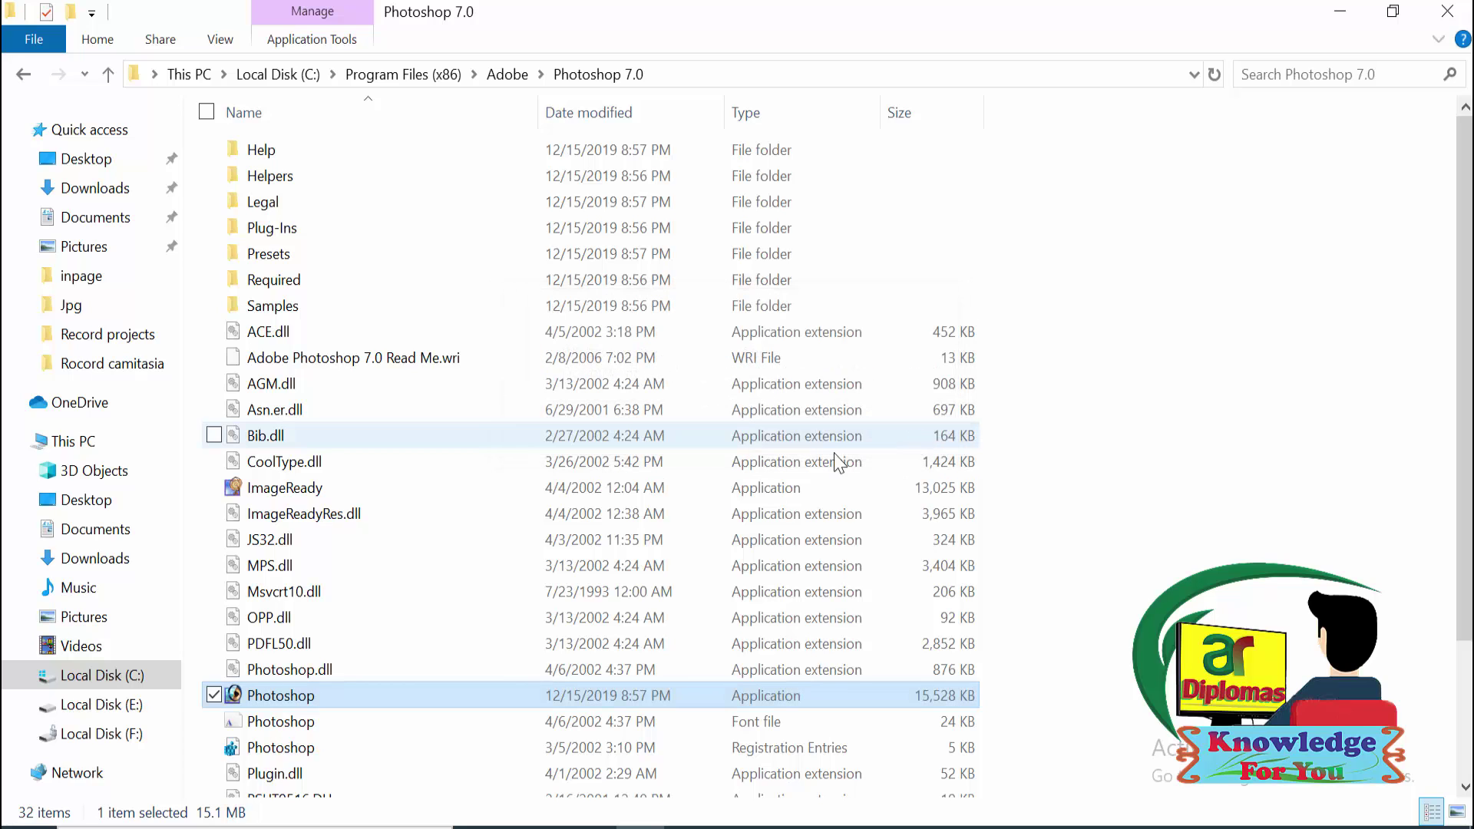
Step: Pin the Photoshop application file to Start and view its tile in the Start menu
{"action": "right_click", "coordinate": [303, 697]}
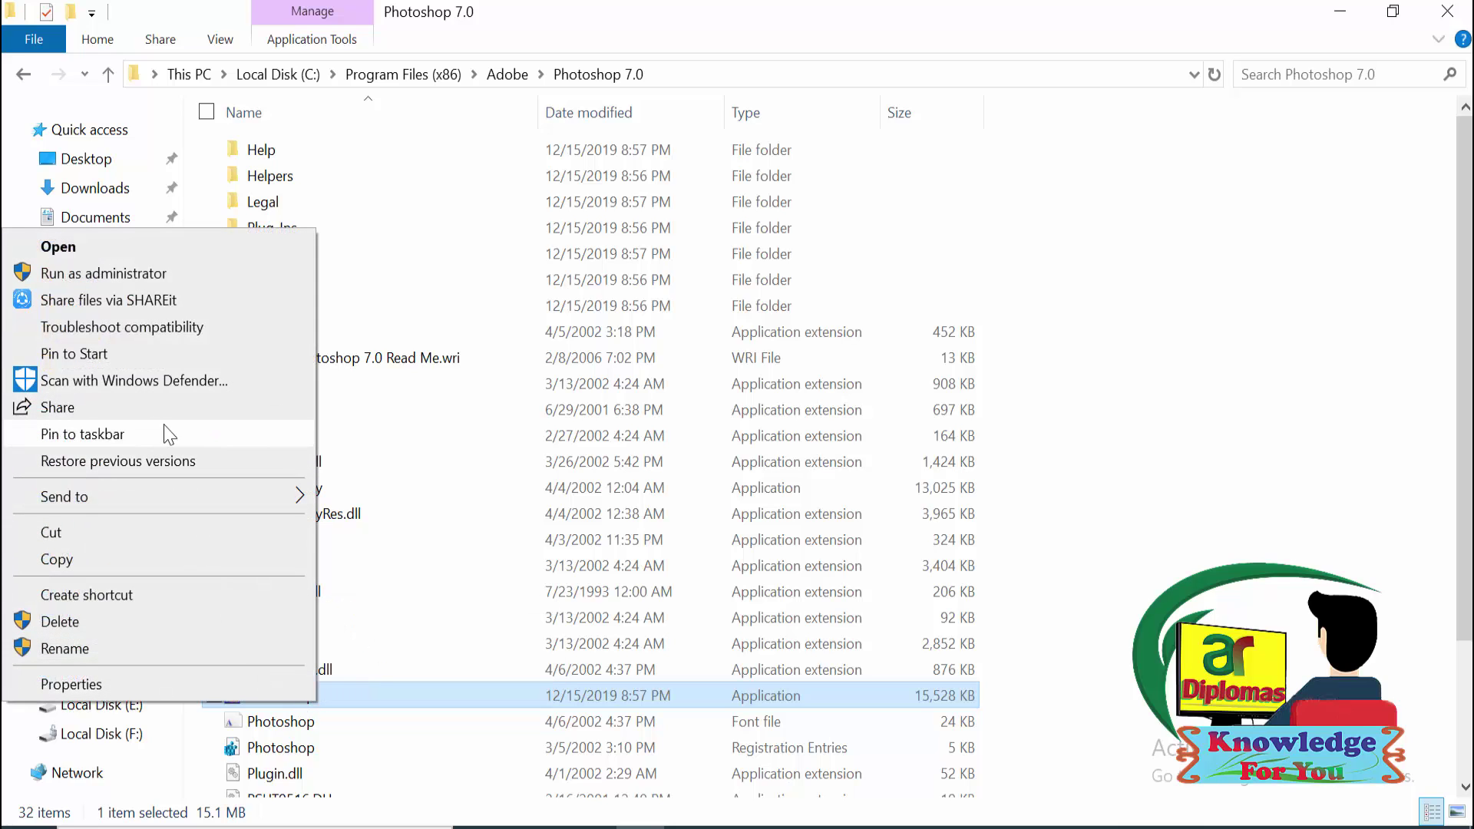
{"action": "left_click", "coordinate": [146, 359]}
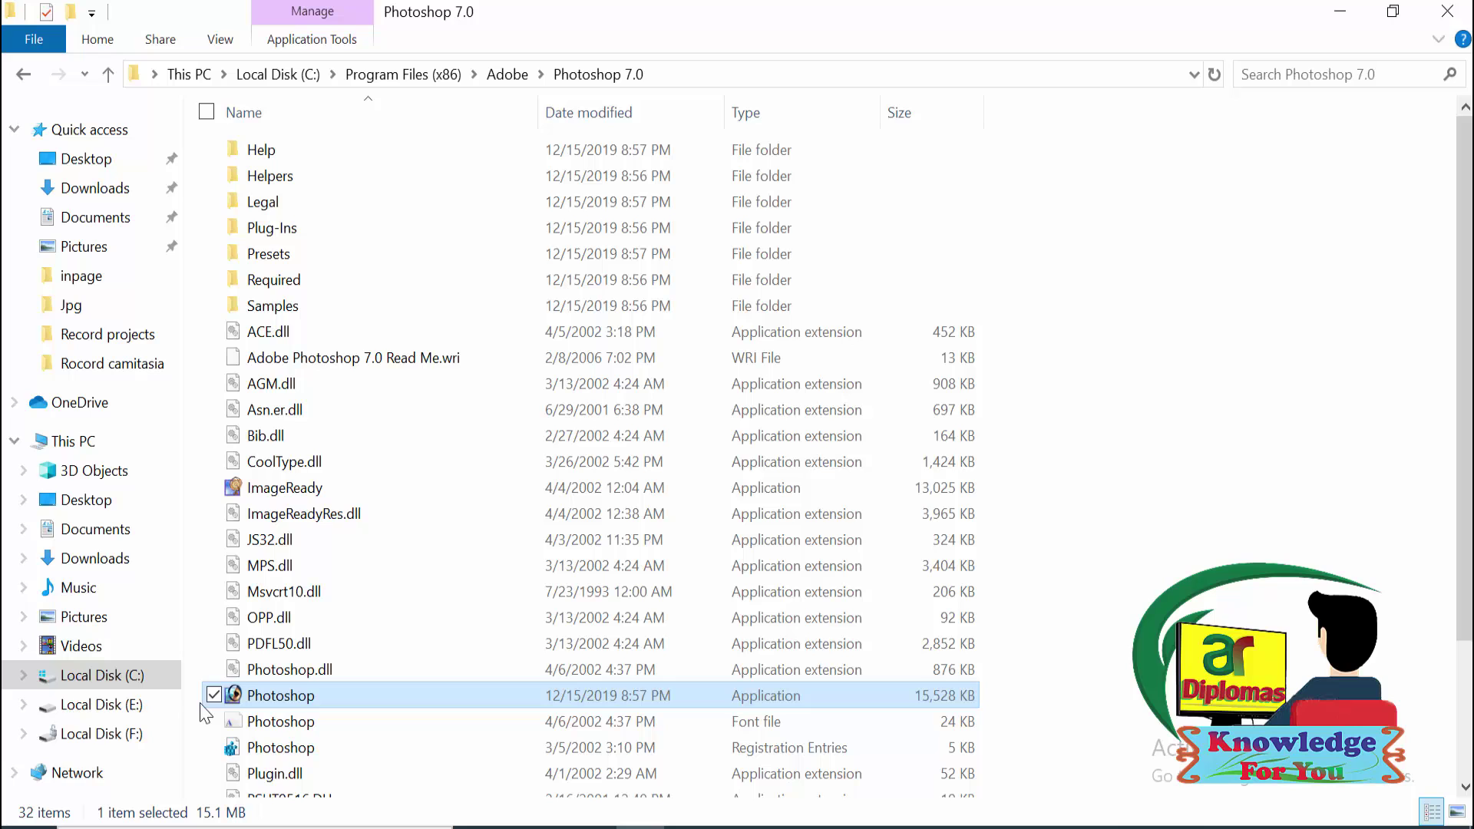
{"action": "key", "text": "super"}
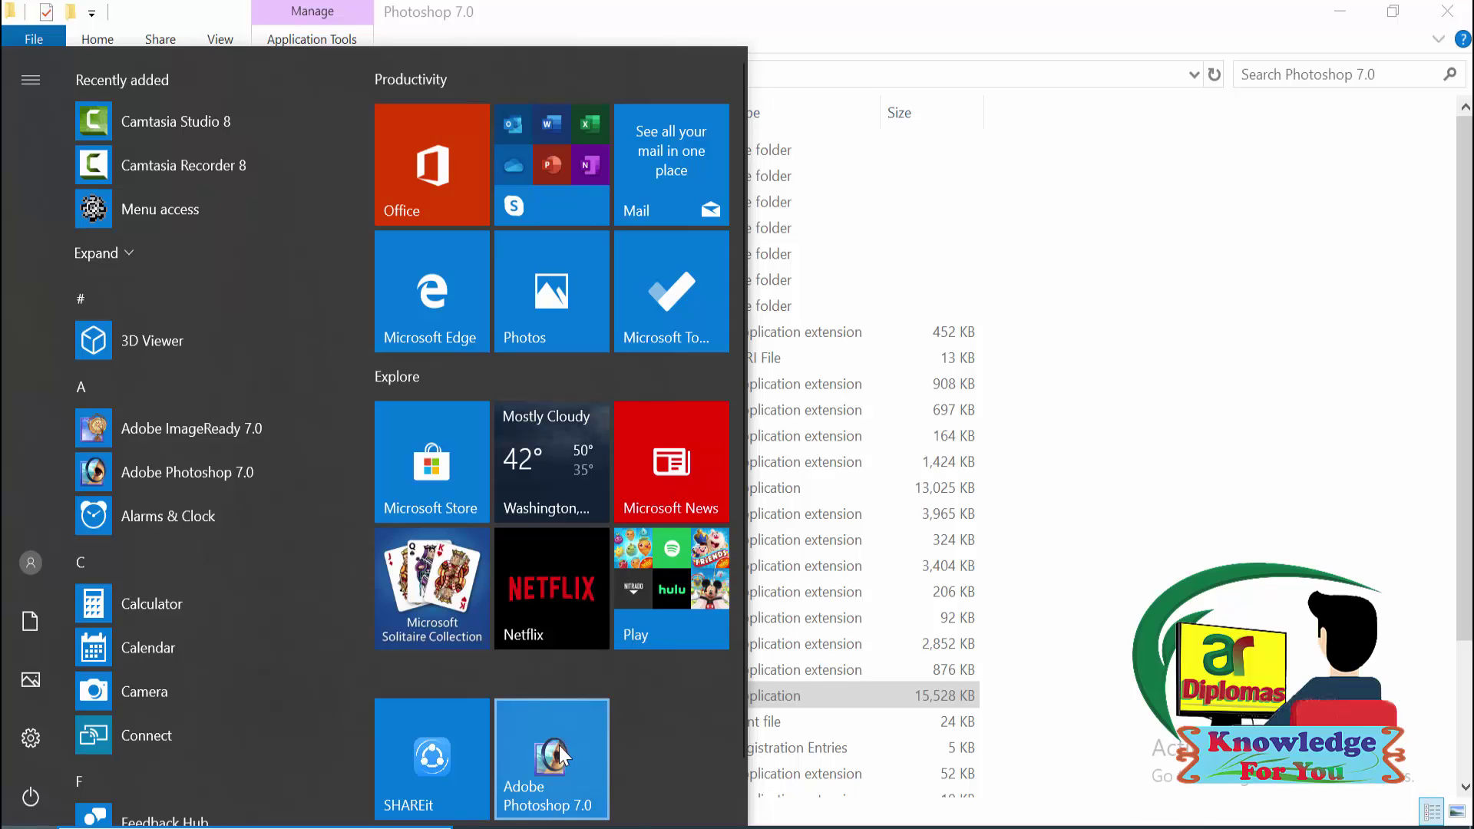
Step: Minimize the Photoshop 7.0 folder window and place an Adobe Photoshop 7.0 shortcut on the desktop from its Start tile
{"action": "left_click", "coordinate": [1353, 6]}
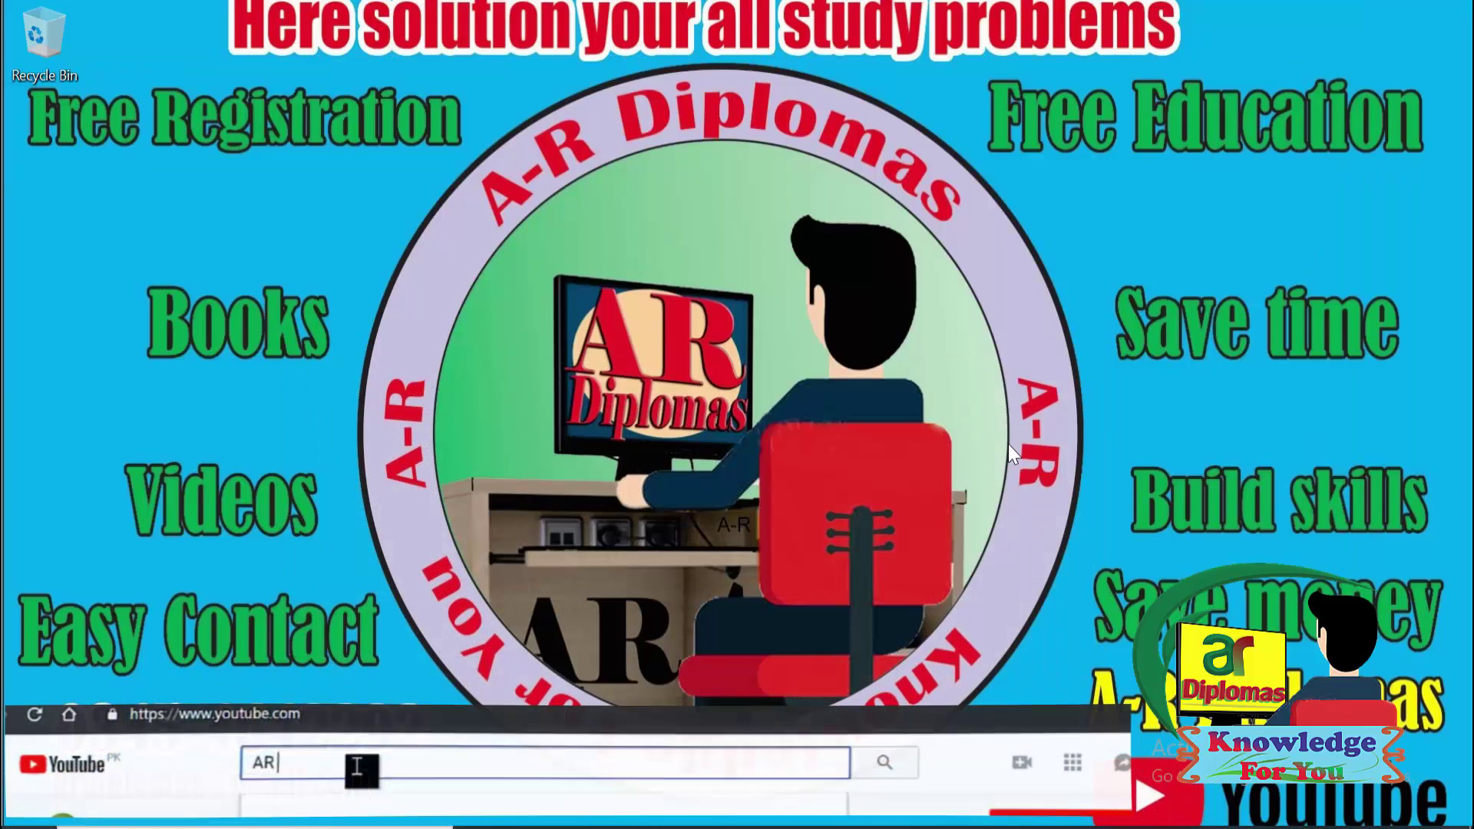
{"action": "type", "text": "diplomas"}
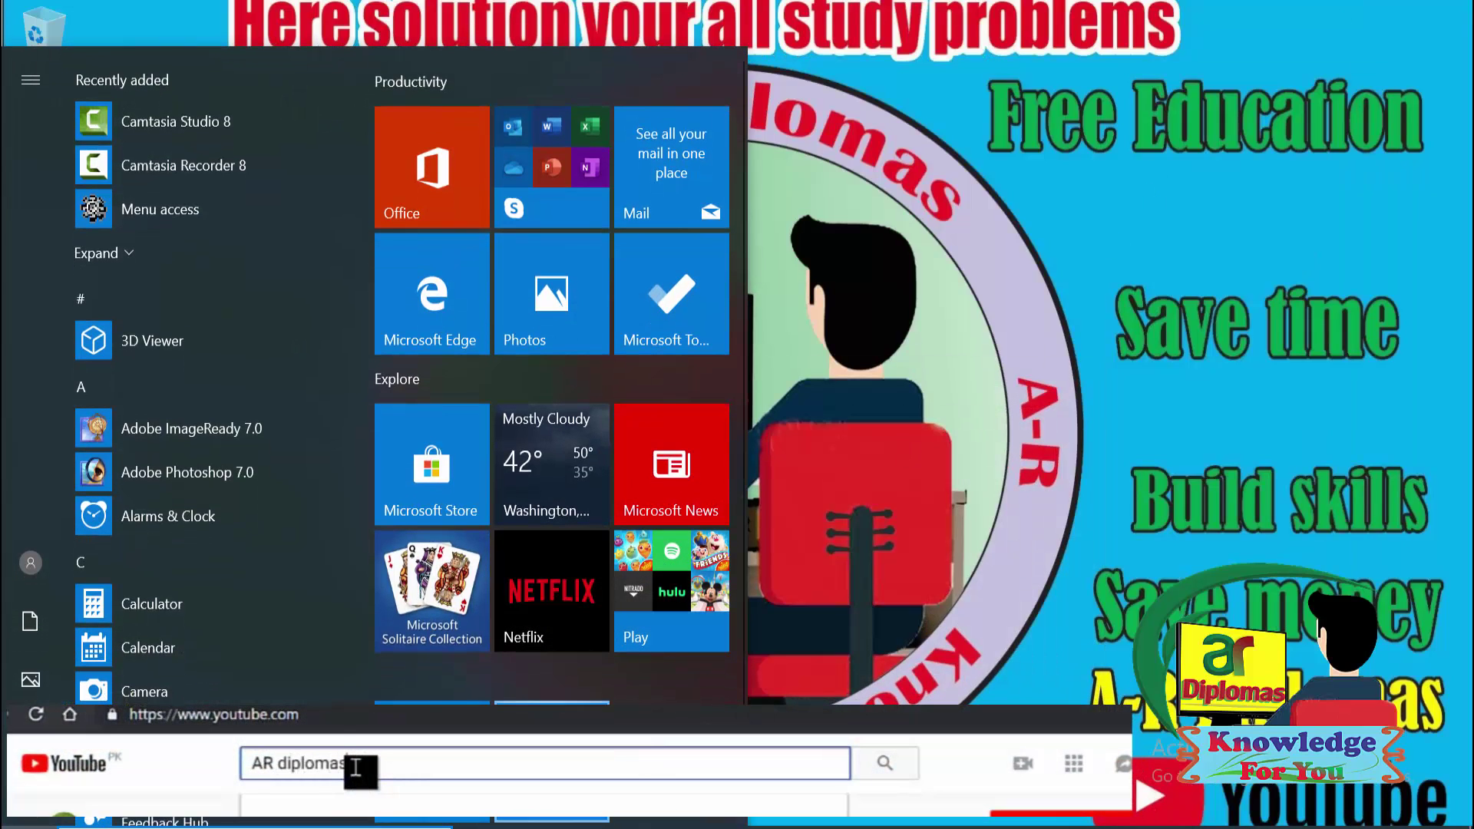
{"action": "key", "text": "Return"}
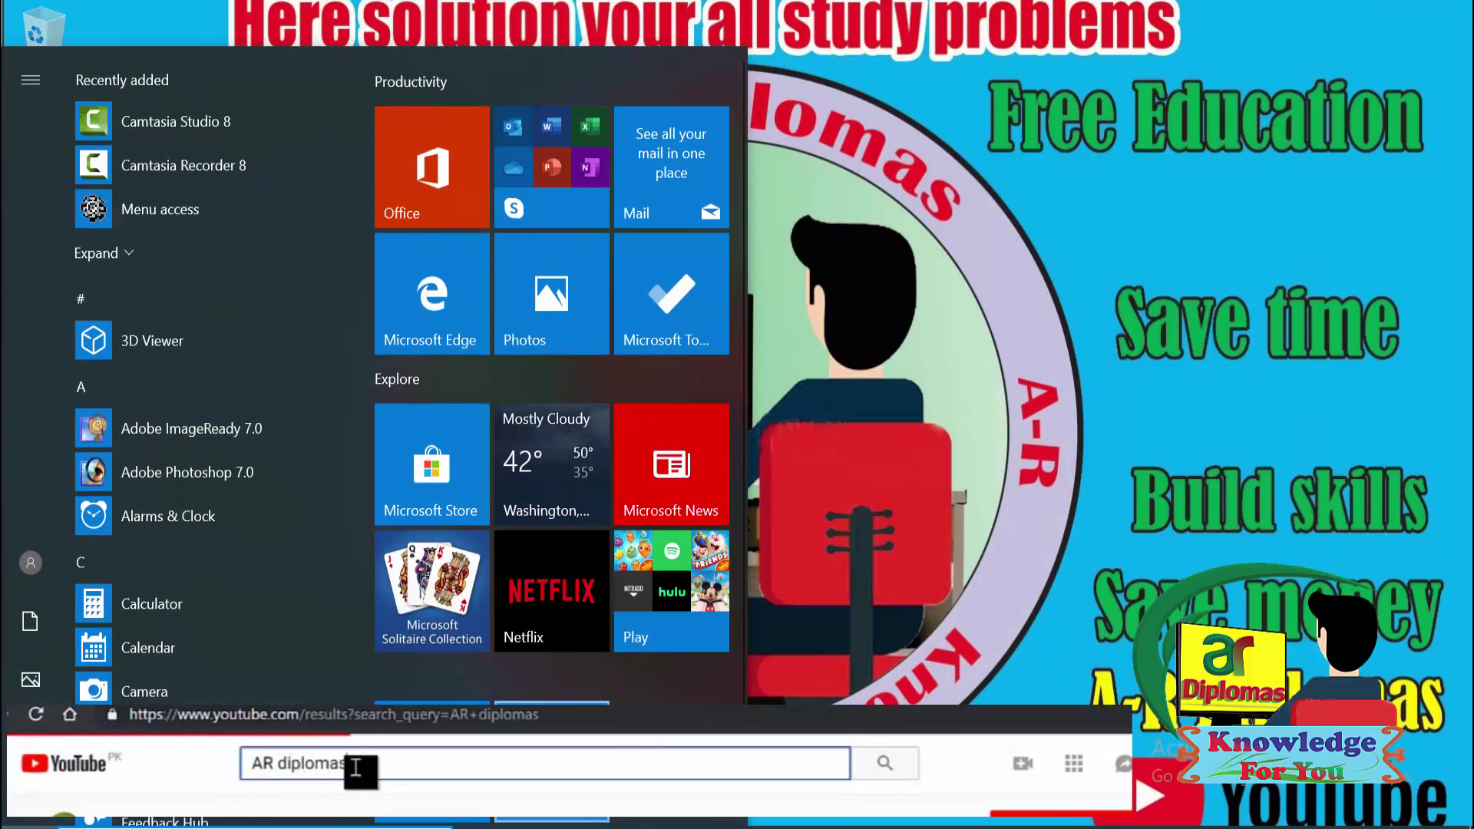
{"action": "left_click_drag", "start_coordinate": [583, 820], "coordinate": [995, 571]}
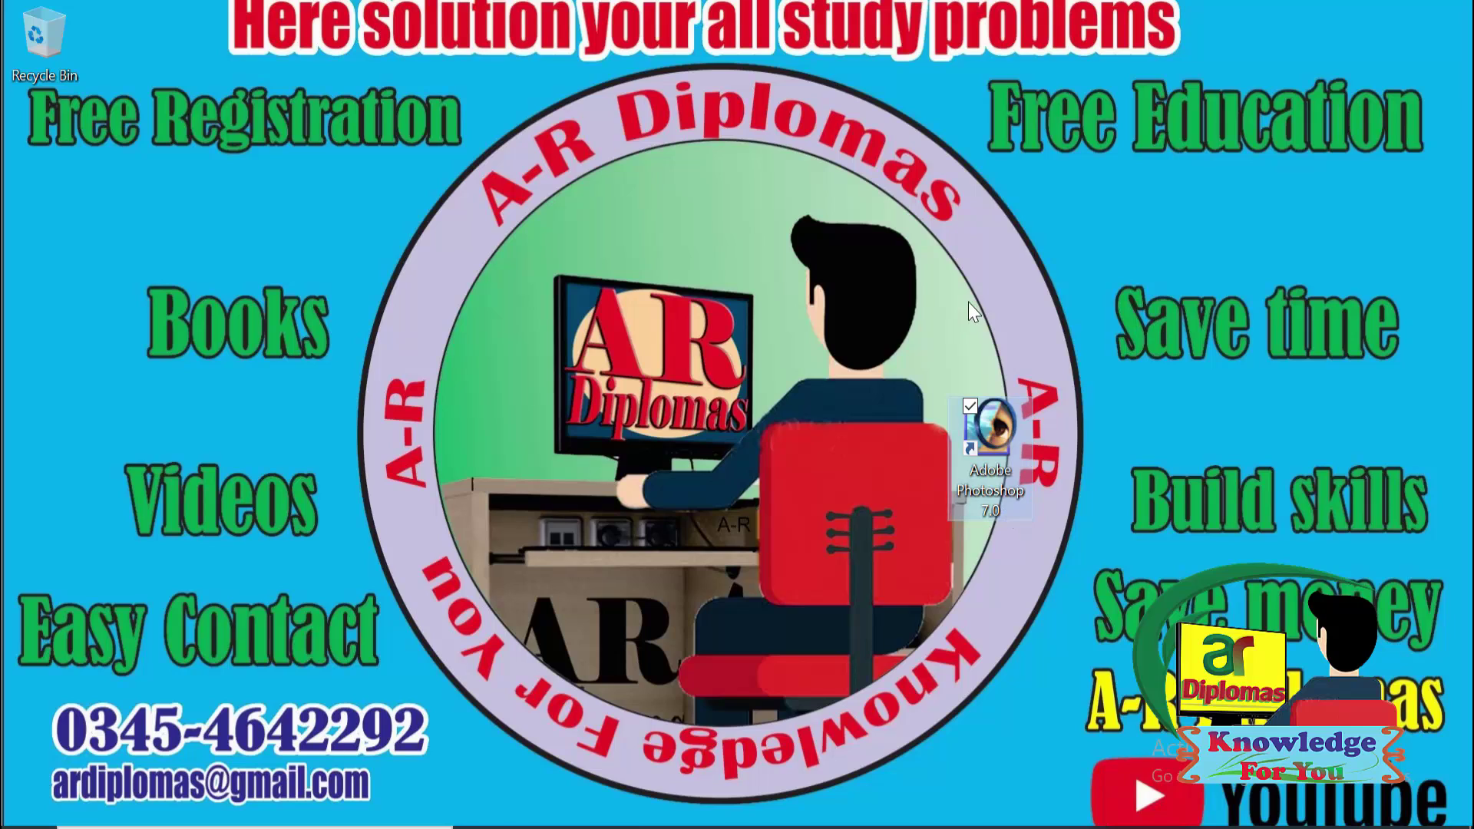